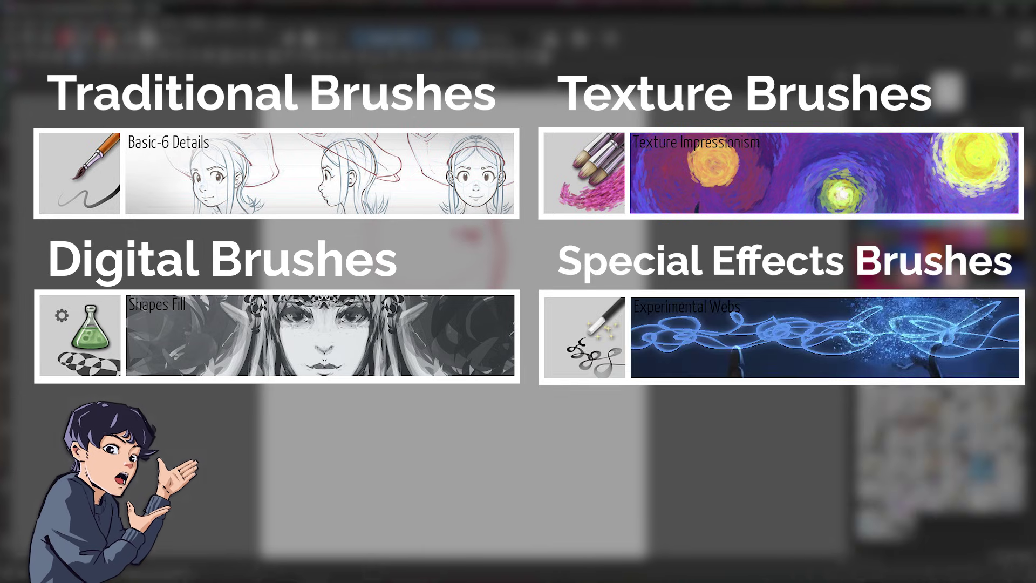
- Sketch the eye and the eyebrow line on the profile head, cleaning up the marks with the small eraser
key(slash)
key(slash)
drag(463, 232, 480, 239)
key(slash)
key(slash)
mouse_move(461, 234)
mouse_down()
mouse_move(491, 235)
mouse_move(488, 209)
mouse_up()
key(slash)
key(slash)
key(slash)
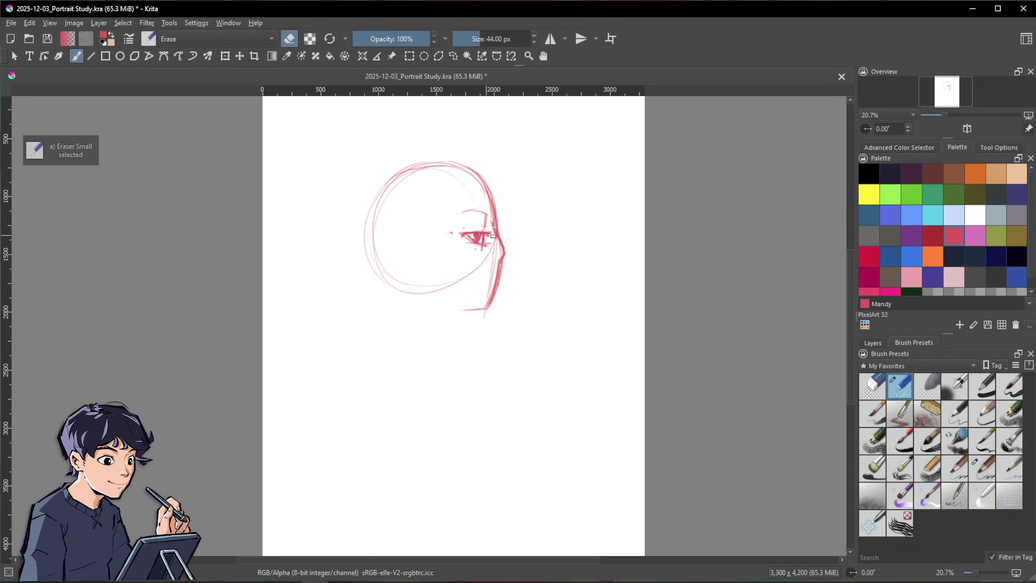
- Redraw the nose, lips and chin contour with the Charcoal Pencil Medium THIN brush and erase the leftover guide lines around them
key(slash)
mouse_move(505, 248)
mouse_down()
mouse_move(499, 270)
mouse_move(470, 281)
mouse_move(489, 283)
mouse_move(489, 310)
mouse_up()
key(slash)
key(slash)
key(slash)
key(slash)
key(slash)
key(slash)
key(slash)
key(slash)
key(slash)
key(slash)
key(slash)
key(slash)
key(slash)
key(slash)
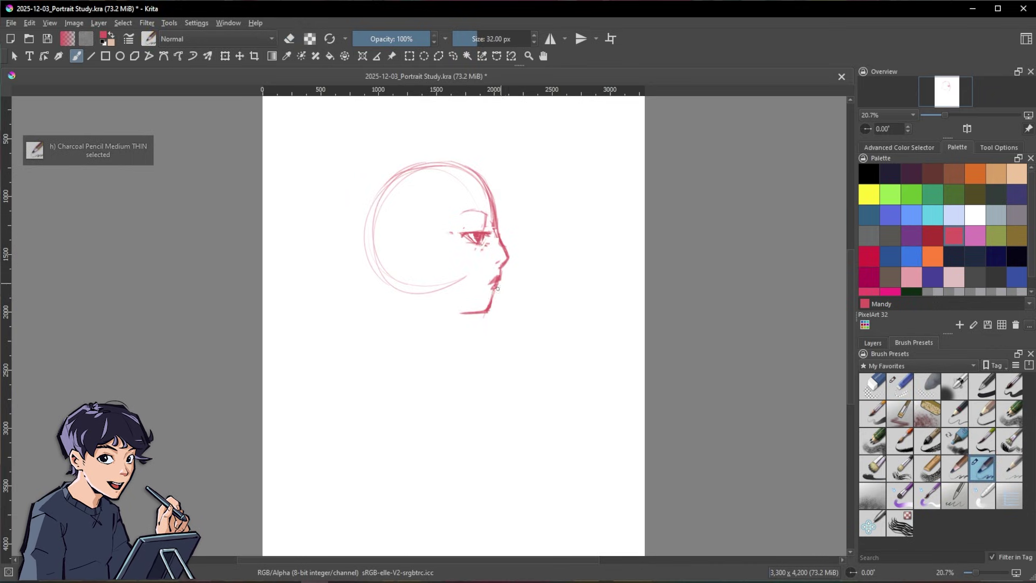
- Refine the contour from the nose over the lips to the chin, tidying its edges with the 44 px eraser
key(slash)
drag(504, 264, 489, 312)
key(slash)
key(slash)
key(slash)
key(slash)
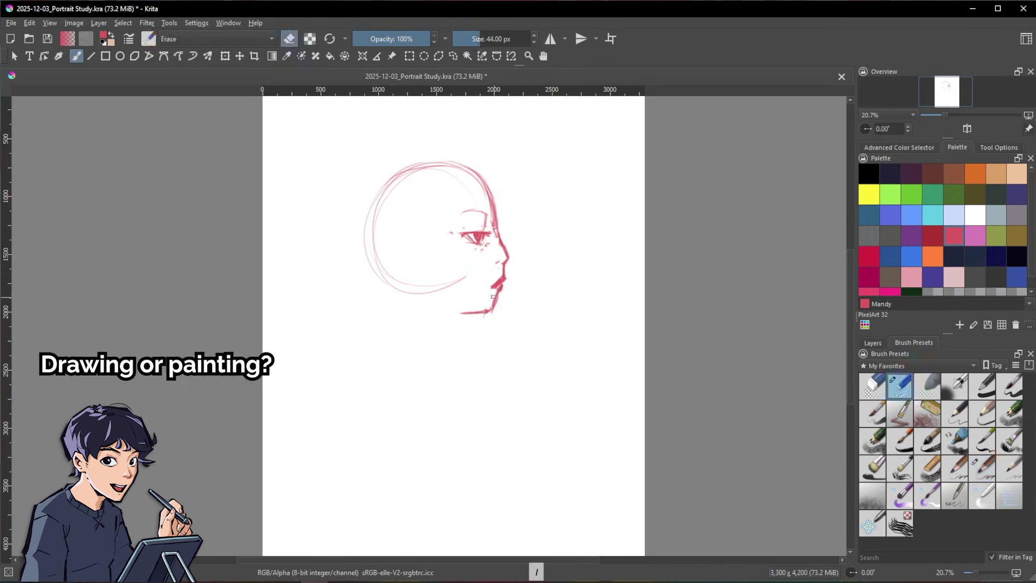
key(slash)
key(slash)
- Erase the old forehead line and redraw the forehead down to the nose bridge with the 32 px charcoal pencil
mouse_move(490, 201)
mouse_down()
mouse_move(506, 252)
mouse_move(505, 237)
mouse_up()
key(slash)
key(slash)
key(slash)
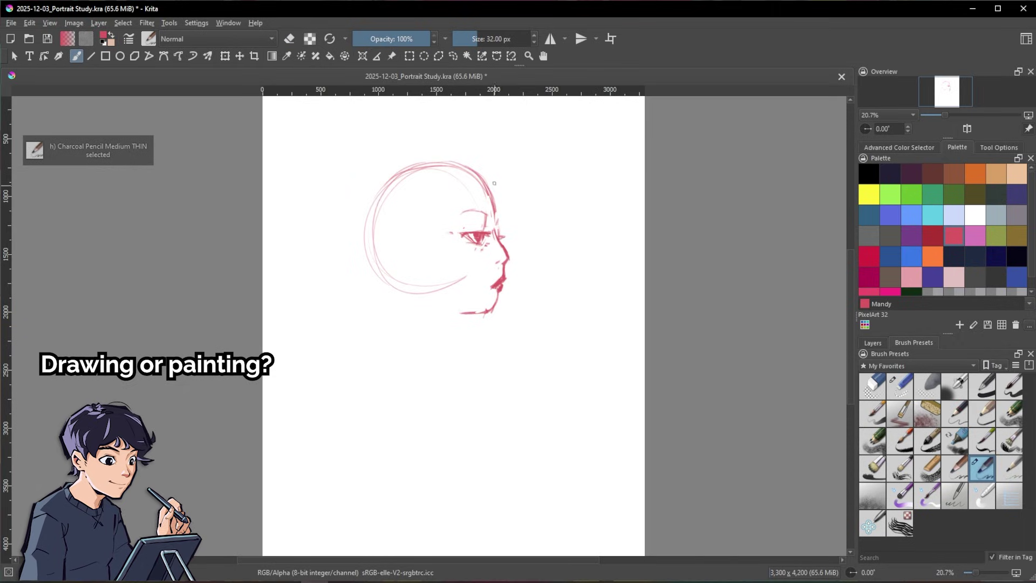
drag(485, 172, 498, 224)
key(slash)
drag(476, 175, 493, 215)
key(slash)
key(slash)
key(slash)
key(slash)
- Rework the contour below the lips to the chin and fill in the eyebrow
drag(508, 275, 490, 310)
key(slash)
key(slash)
key(slash)
drag(466, 211, 484, 216)
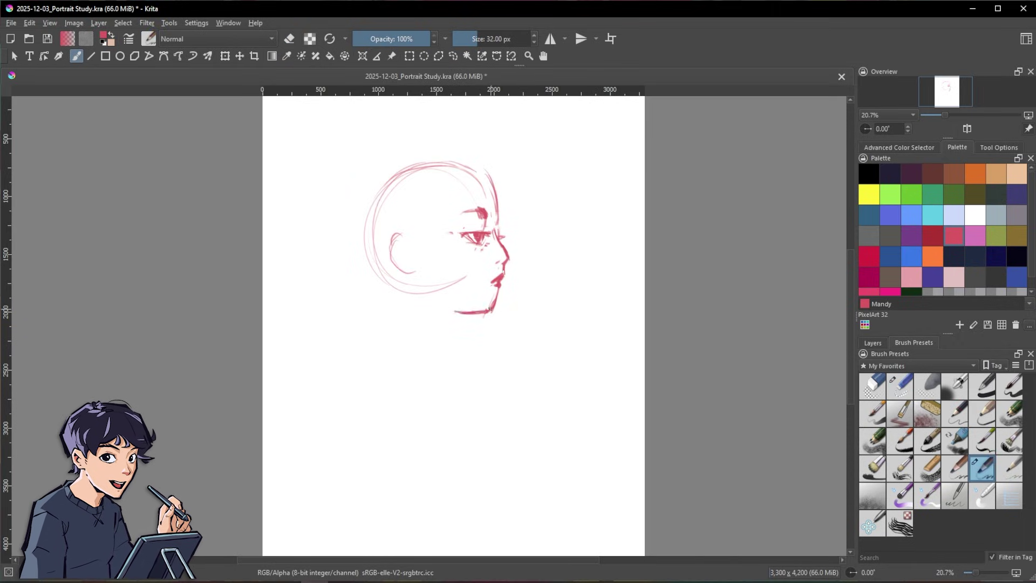
- Strengthen the forehead line from the hairline down to the nose bridge
key(slash)
key(slash)
drag(485, 176, 497, 227)
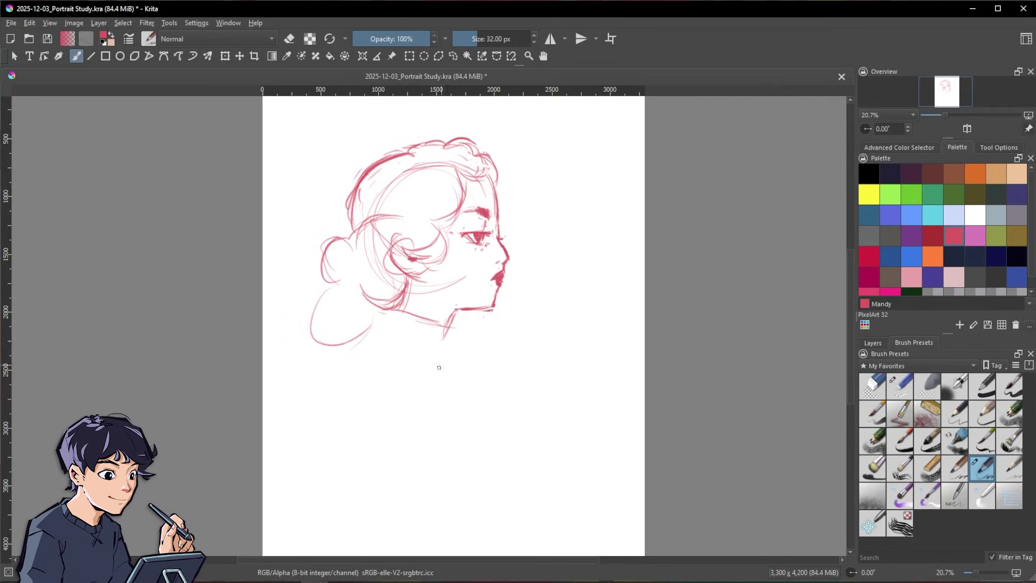
- Sketch the nape below the hair and the front of the neck under the chin
key(slash)
key(slash)
drag(412, 279, 405, 317)
key(slash)
mouse_move(479, 305)
mouse_down()
mouse_move(456, 306)
mouse_move(453, 332)
mouse_up()
key(slash)
key(slash)
key(slash)
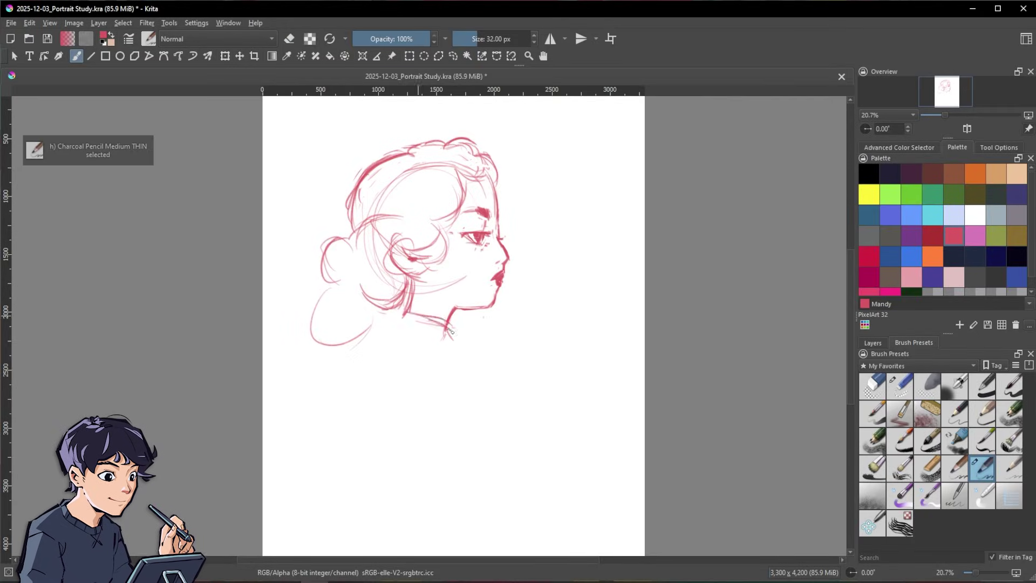
- Sketch the shoulder and the outer line of the upper arm
drag(492, 387, 502, 395)
drag(502, 396, 509, 449)
scroll(467, 298, down, 1)
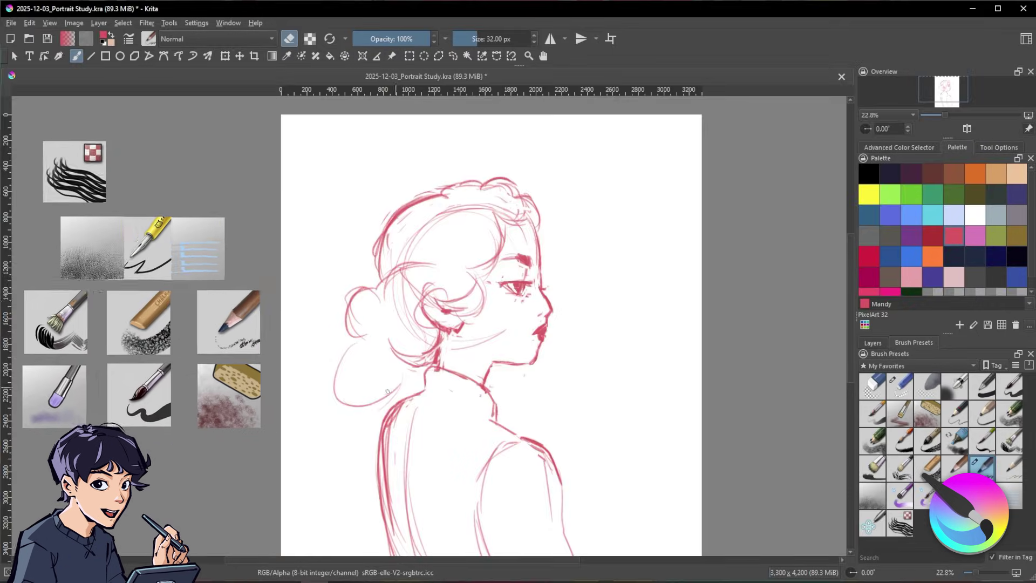
- Rework the side hair and the forehead contour, alternating the charcoal pencil between drawing and erasing mode
key(e)
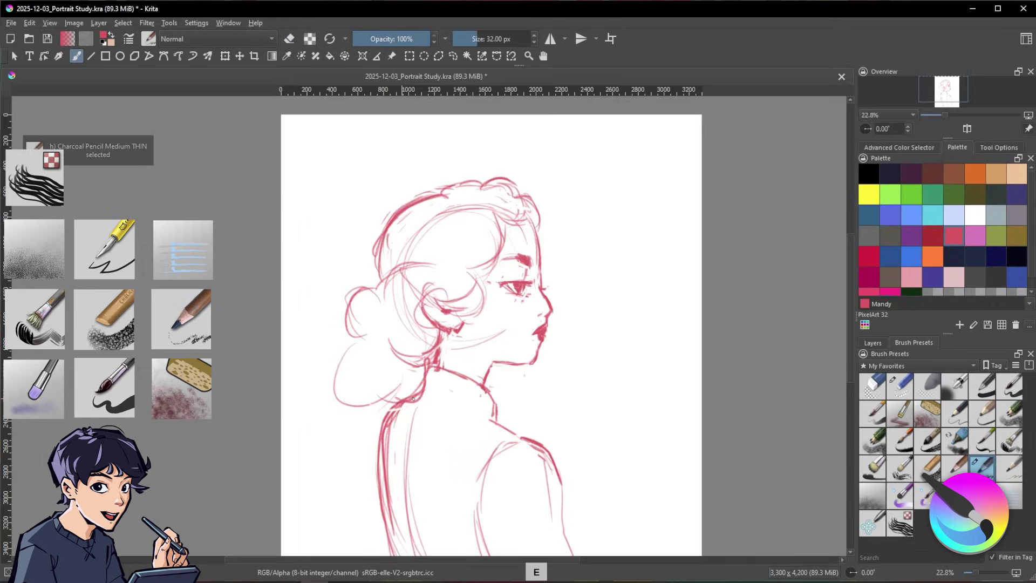
scroll(471, 283, up, 2)
key(e)
drag(467, 280, 547, 322)
key(e)
key(e)
drag(574, 253, 576, 301)
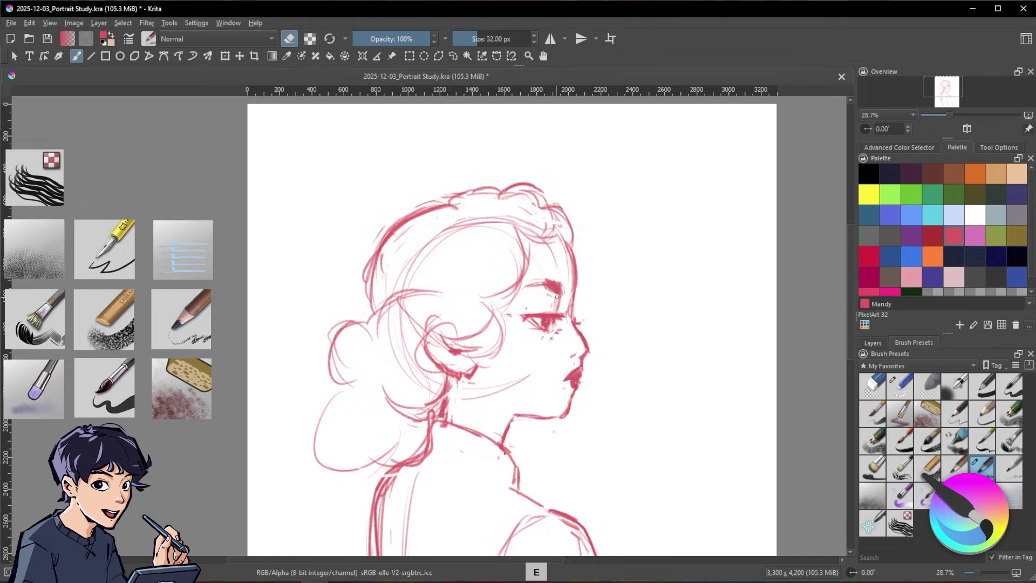
key(e)
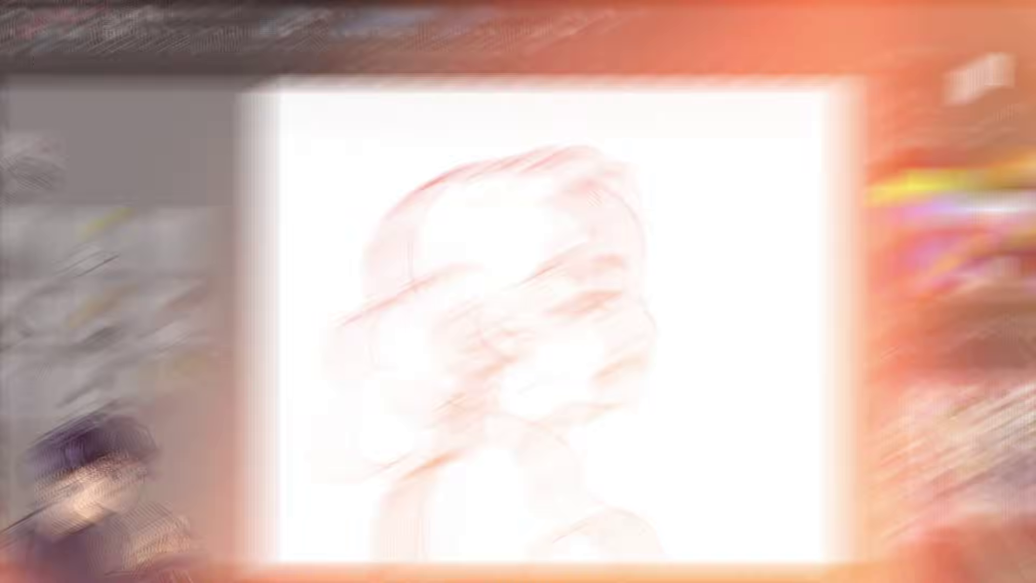
scroll(463, 532, up, 1)
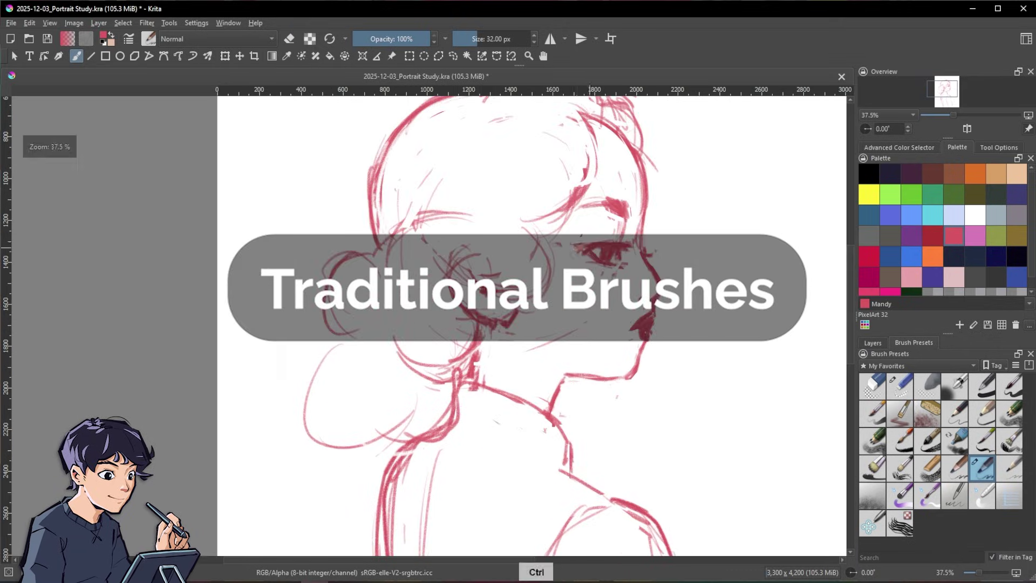
key(e)
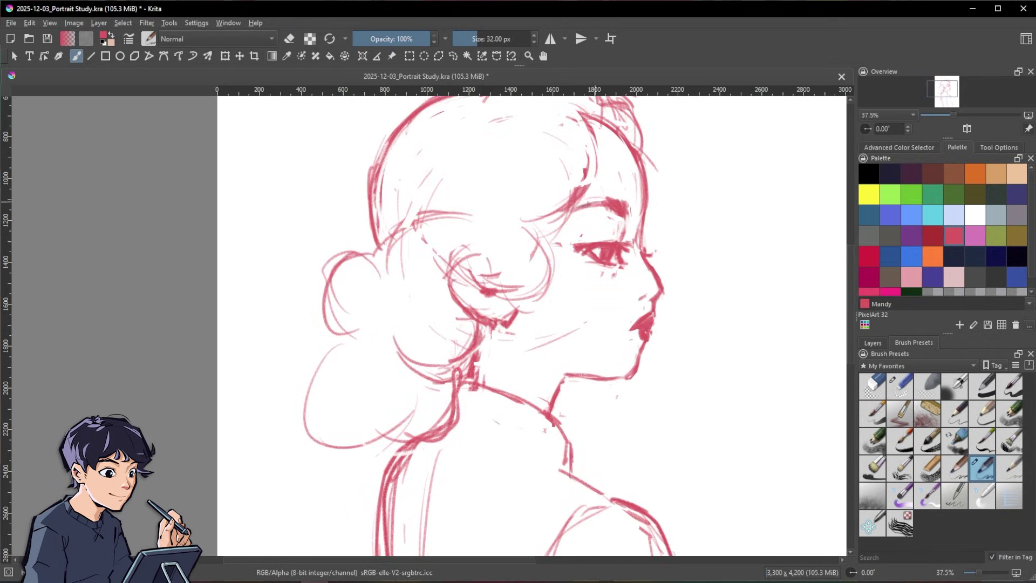
- Redraw the hair outline over the back of the head up to the crown, erasing the rough strokes
scroll(607, 273, down, 6)
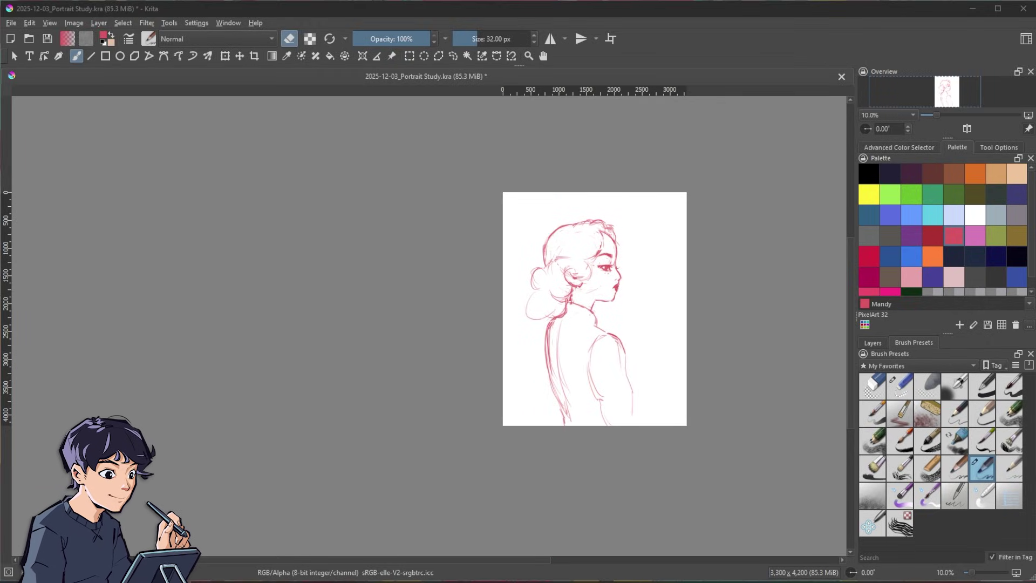
key(space)
drag(768, 384, 717, 393)
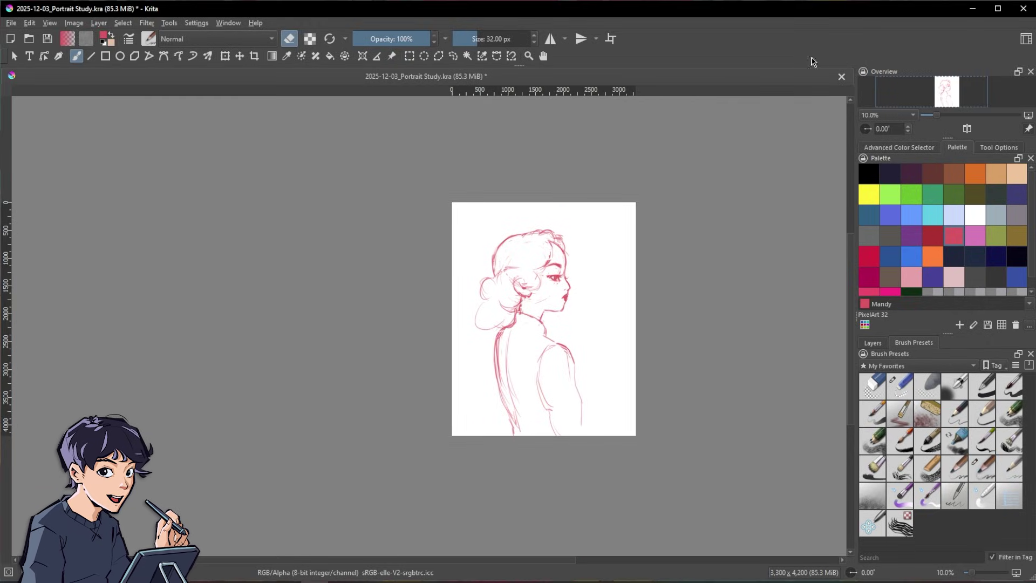
scroll(564, 240, up, 3)
key(e)
key(e)
mouse_move(422, 270)
mouse_down()
mouse_move(495, 224)
mouse_move(459, 229)
mouse_up()
drag(414, 282, 458, 232)
key(e)
drag(394, 276, 454, 231)
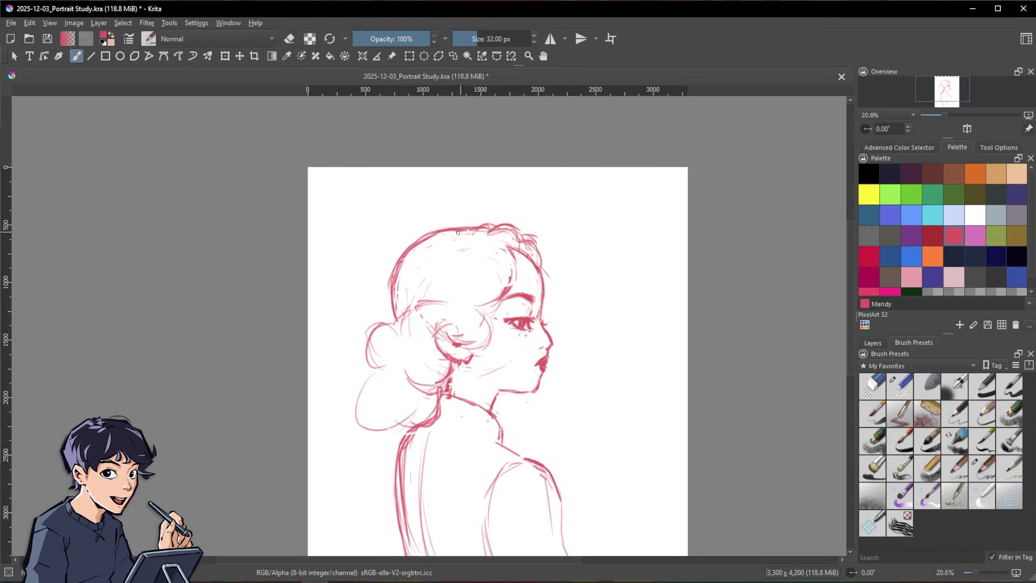
- Define the hair bun at the nape and the curls above it
key(e)
mouse_move(380, 380)
mouse_down()
mouse_move(357, 432)
mouse_move(395, 436)
mouse_move(431, 395)
mouse_up()
key(e)
mouse_move(408, 345)
mouse_down()
mouse_move(446, 378)
mouse_move(444, 359)
mouse_up()
- Clean up the curl around the ear and add flowing strands to the front hair, using pencil and small eraser
key(/)
drag(436, 324, 468, 354)
key(/)
drag(510, 263, 480, 309)
mouse_move(490, 252)
mouse_down()
mouse_move(463, 304)
mouse_move(519, 280)
mouse_up()
key(/)
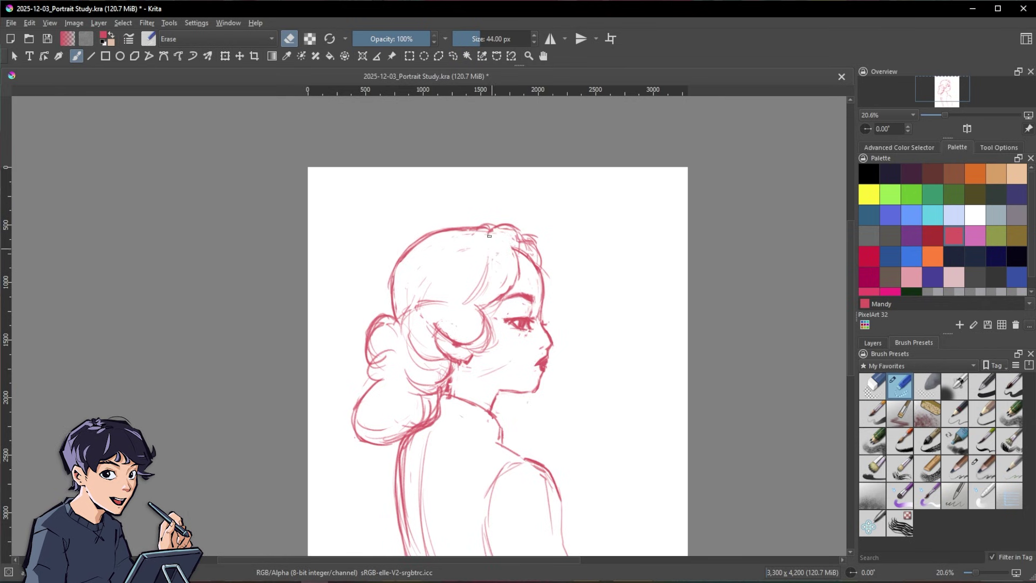
key(slash)
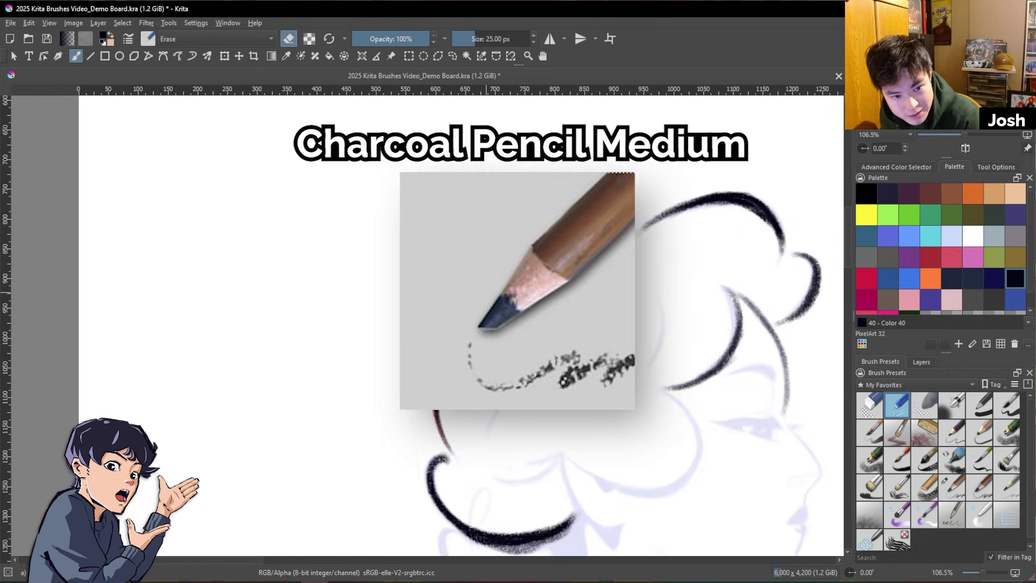
- On the brush demo board, trim the inner edge of the back-of-head line using Charcoal Pencil Medium in eraser mode at 24 px
key(slash)
drag(449, 347, 503, 272)
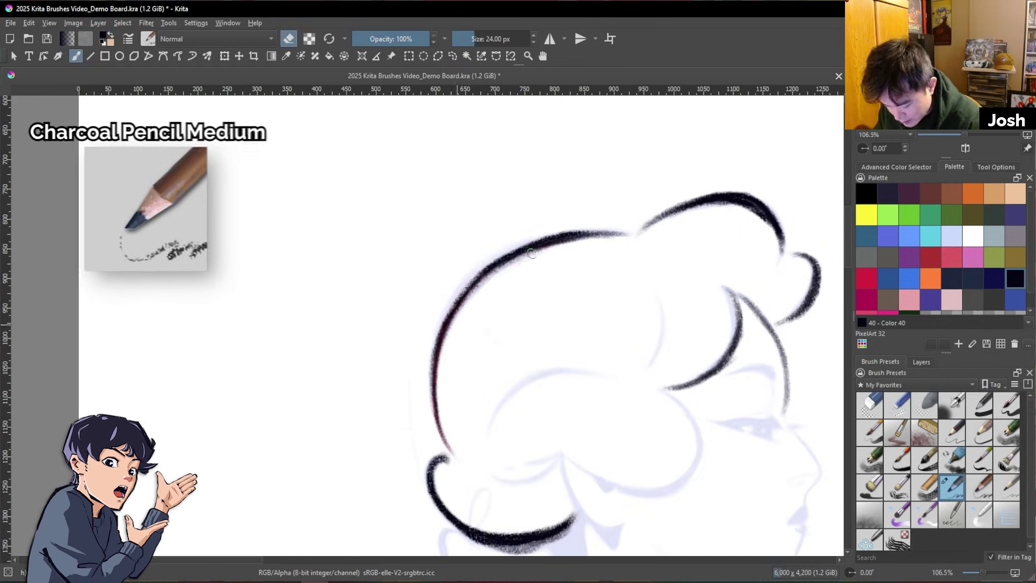
scroll(503, 273, down, 1)
- Draw the nose contour and the upper eyelid over the pale guide with Charcoal Pencil Medium at 14 px
key(slash)
key(slash)
key(e)
mouse_move(713, 307)
mouse_down()
mouse_move(740, 345)
mouse_move(728, 378)
mouse_up()
drag(651, 308, 710, 311)
drag(701, 311, 712, 312)
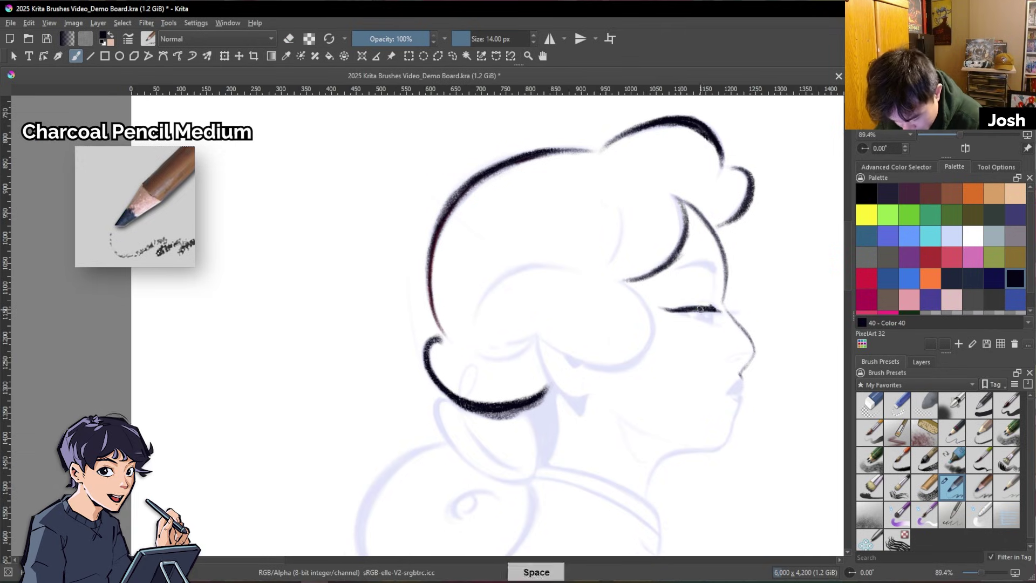
- Trace the eyebrow, eye and lips and continue the line along the jaw into the front of the neck
drag(673, 269, 715, 267)
drag(714, 267, 707, 254)
mouse_move(689, 300)
mouse_down()
mouse_move(707, 313)
mouse_move(702, 258)
mouse_up()
drag(722, 330, 731, 318)
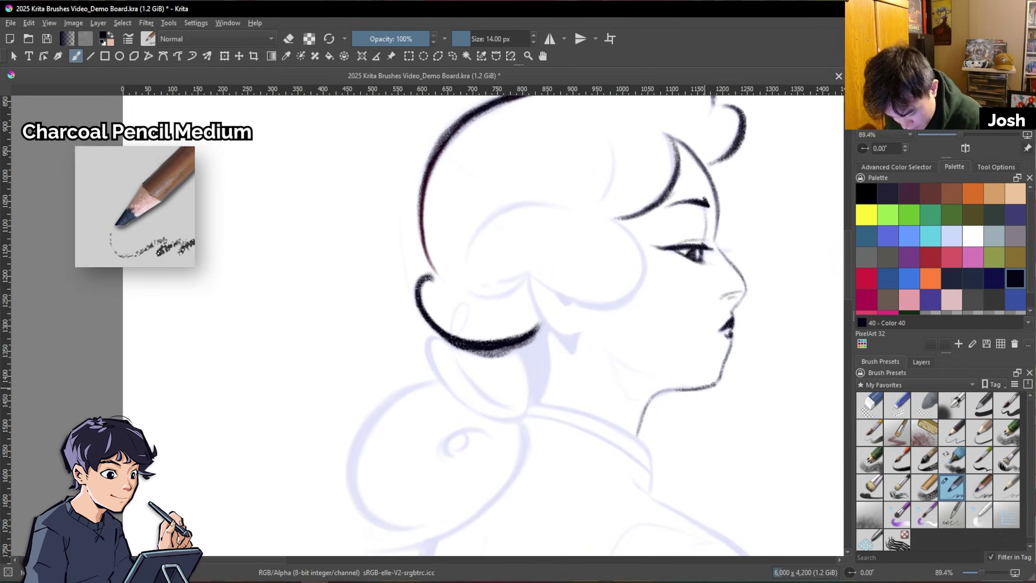
drag(714, 384, 638, 429)
- Trace the side hair waves and curl, fill the dark shadow behind the neck, and mark the light jaw shape
mouse_move(479, 268)
mouse_down()
mouse_move(484, 326)
mouse_move(567, 261)
mouse_up()
drag(615, 200, 604, 257)
drag(546, 326, 529, 289)
mouse_move(460, 317)
mouse_down()
mouse_move(515, 295)
mouse_move(560, 358)
mouse_up()
mouse_move(530, 348)
mouse_down()
mouse_move(511, 371)
mouse_move(522, 418)
mouse_up()
drag(469, 372, 563, 370)
drag(523, 302, 610, 246)
drag(631, 289, 633, 199)
drag(598, 284, 630, 333)
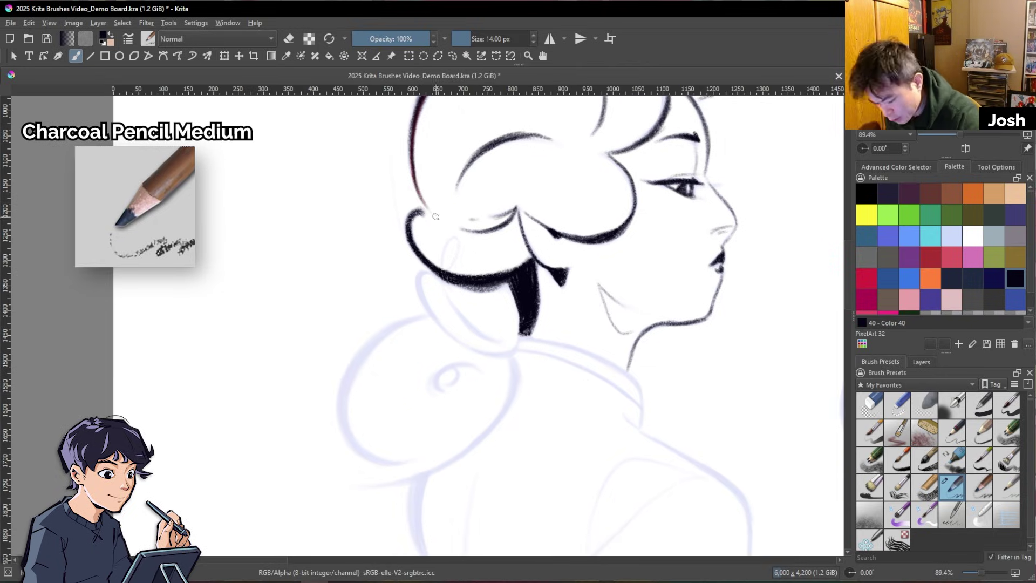
- Trace the small hair loop between the rear curl and the large bun with a slightly larger brush
drag(436, 216, 459, 232)
drag(475, 250, 468, 285)
key(bracketright)
drag(453, 290, 506, 364)
mouse_move(448, 336)
mouse_down()
mouse_move(410, 477)
mouse_move(537, 372)
mouse_up()
- Enlarge the charcoal brush to 22 px and trace the large bun, the collar, the shoulder and the back
key(bracketright)
key(bracketright)
mouse_move(456, 400)
mouse_down()
mouse_move(497, 377)
mouse_move(664, 402)
mouse_move(663, 446)
mouse_up()
drag(675, 378, 521, 312)
drag(510, 361, 611, 475)
drag(461, 494, 560, 414)
drag(667, 332, 689, 307)
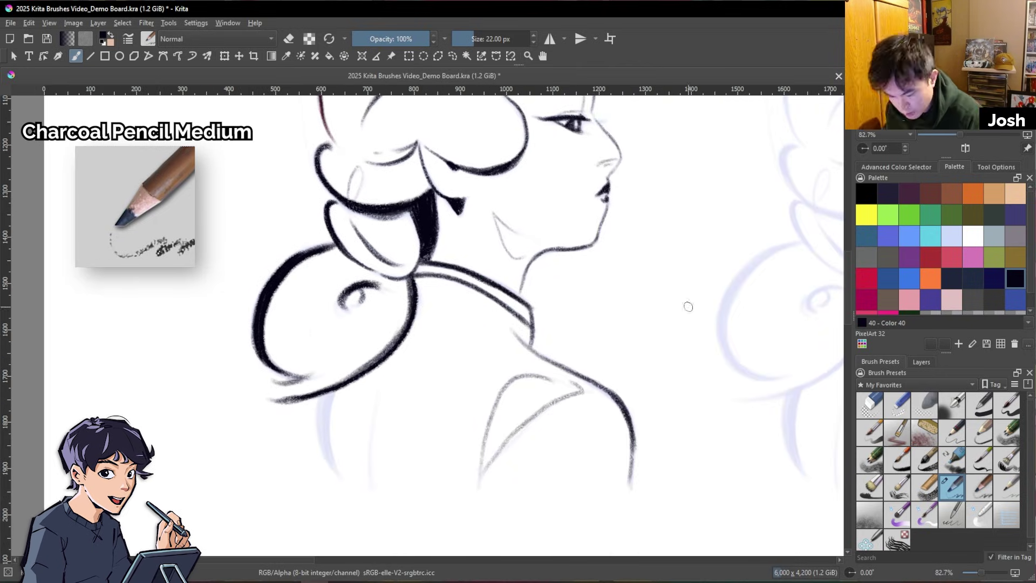
drag(324, 394, 340, 483)
- Set the opacity of the Brush Demo layer to 100%
scroll(553, 324, down, 2)
click(920, 362)
click(939, 463)
scroll(624, 318, up, 1)
drag(877, 406, 1007, 405)
scroll(620, 435, up, 2)
scroll(620, 435, down, 2)
- Ink the second portrait's outer hair, fringe, forehead, nose and lips over the pale guide with the Ink-3 Gpen brush
drag(502, 280, 475, 212)
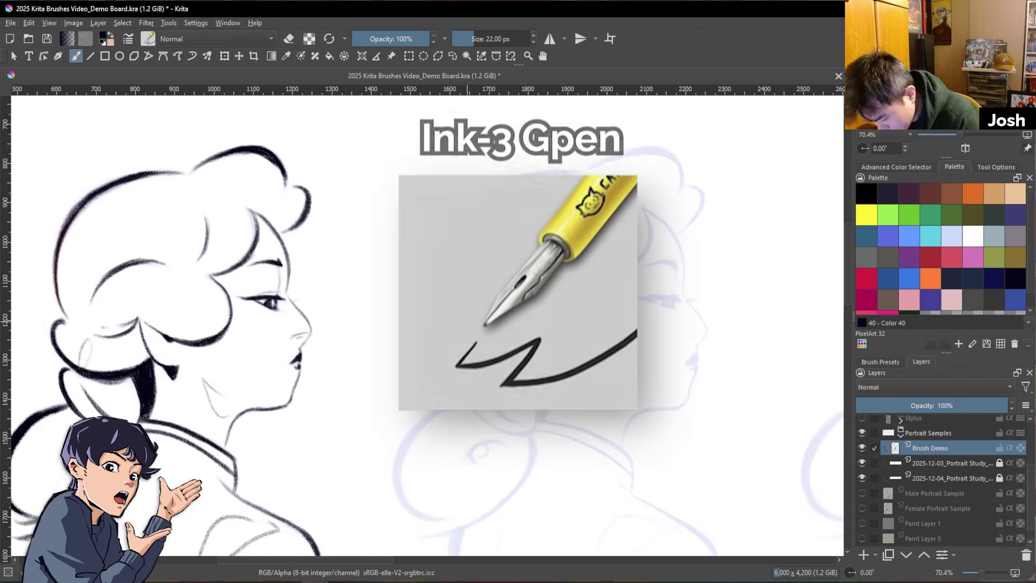
key(bracketright)
mouse_move(582, 170)
mouse_down()
mouse_move(685, 181)
mouse_move(665, 151)
mouse_up()
key(bracketright)
drag(686, 186, 681, 234)
mouse_move(605, 276)
mouse_down()
mouse_move(642, 257)
mouse_move(642, 207)
mouse_up()
drag(645, 209, 685, 291)
drag(687, 298, 699, 345)
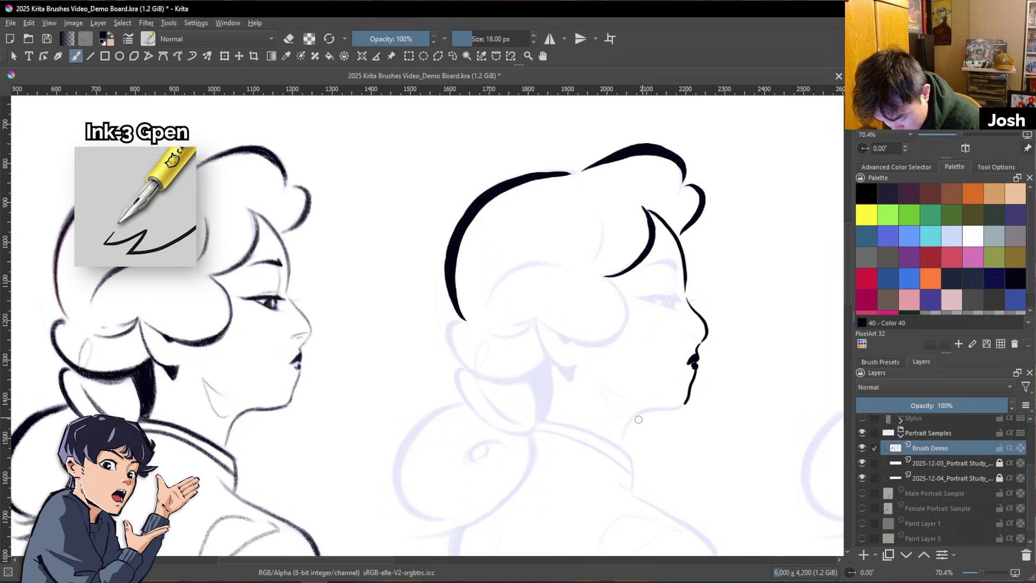
- Ink the second portrait's jaw, neck, eyebrow and eye with the Ink-3 Gpen brush
drag(620, 446, 685, 404)
drag(645, 266, 677, 265)
scroll(725, 275, up, 1)
drag(672, 308, 678, 313)
drag(653, 300, 659, 311)
drag(598, 305, 617, 305)
key(e)
drag(651, 310, 648, 280)
- Ink the second portrait's inner hair strand and the large curl sweeping below the fringe
mouse_move(652, 236)
mouse_down()
mouse_move(646, 286)
mouse_move(630, 216)
mouse_up()
scroll(737, 295, down, 2)
scroll(701, 259, up, 1)
mouse_move(517, 306)
mouse_down()
mouse_move(602, 269)
mouse_move(589, 330)
mouse_up()
key(m)
drag(633, 313, 826, 313)
drag(458, 339, 481, 319)
- Ink the second portrait's rear curls, large bun and collar, correcting edges with the eraser and a smaller brush
key(e)
key(m)
drag(371, 318, 402, 376)
mouse_move(370, 324)
mouse_down()
mouse_move(516, 309)
mouse_move(476, 324)
mouse_up()
mouse_move(471, 311)
mouse_down()
mouse_move(507, 274)
mouse_move(566, 312)
mouse_up()
key(bracketleft)
drag(492, 317, 500, 315)
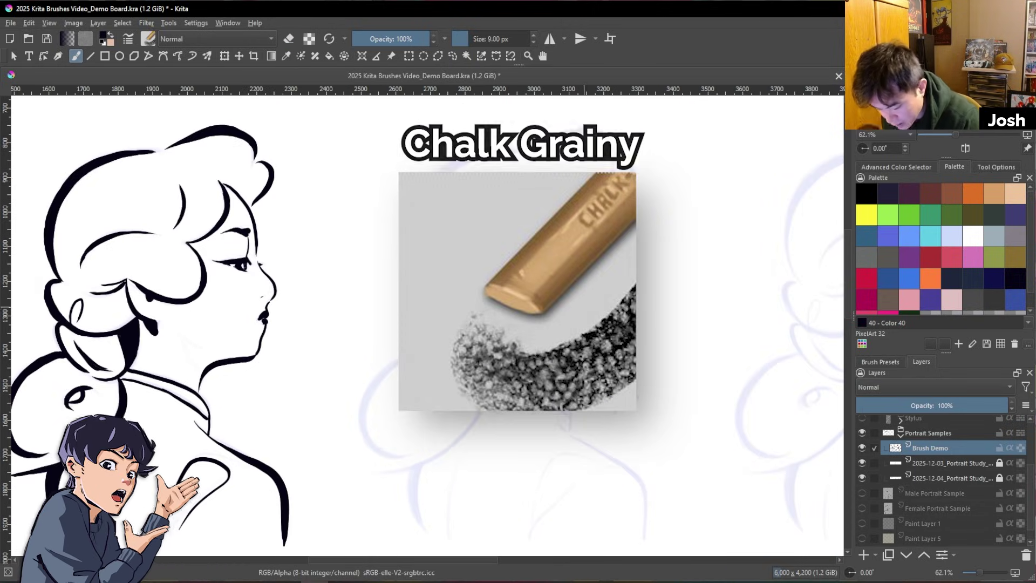
- Trace the third portrait's fringe and outer hair with the Chalk Grainy brush, thickening the back of the head at 18 px
mouse_move(577, 157)
mouse_down()
mouse_move(659, 164)
mouse_move(653, 215)
mouse_up()
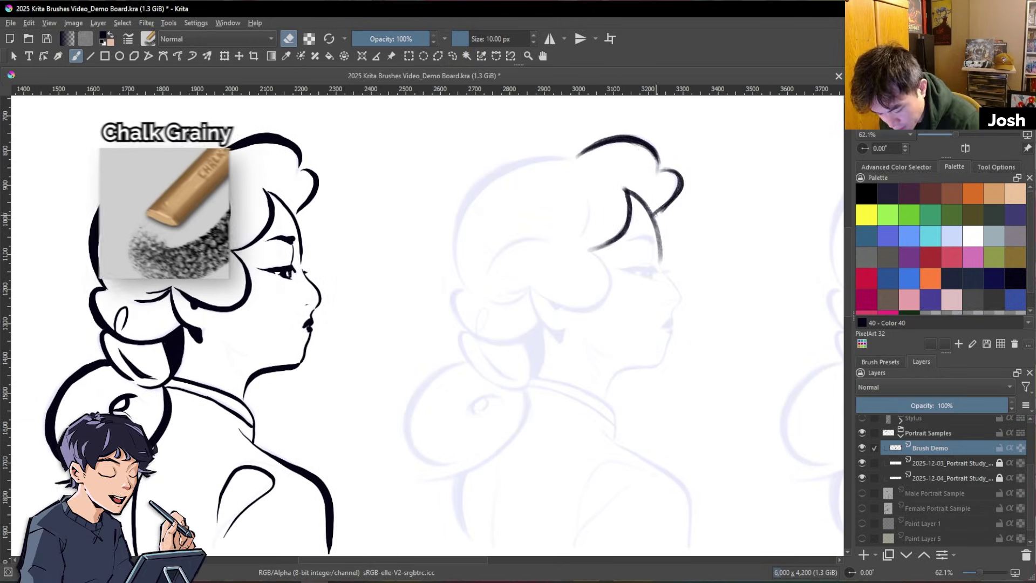
key(bracketright)
key(bracketright)
key(bracketright)
key(bracketright)
key(e)
drag(462, 286, 569, 157)
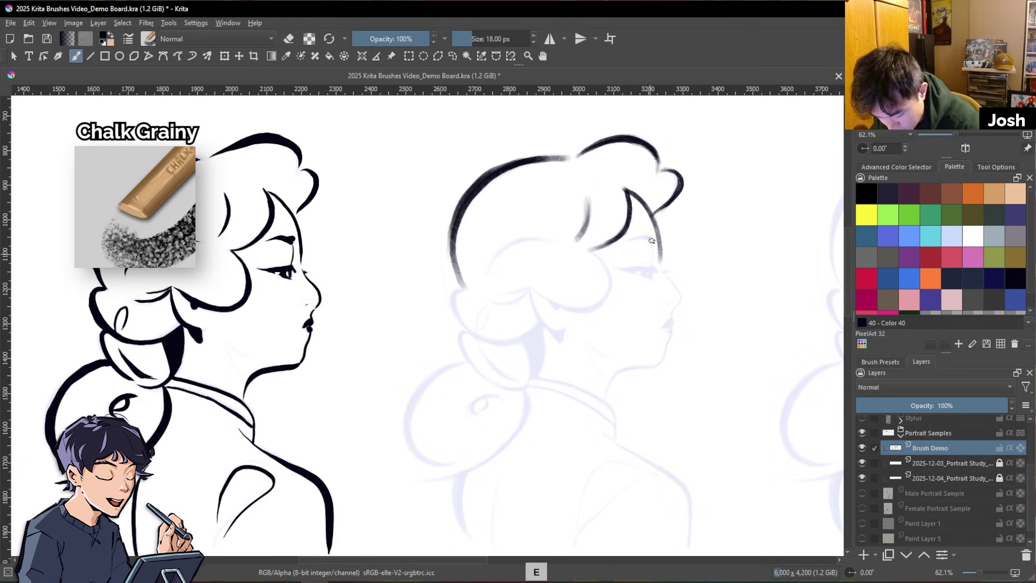
- Trace the third portrait's eyebrow, eye, nose, lips and jaw in chalk with a smaller brush
drag(651, 241, 646, 210)
key(bracketleft)
drag(621, 211, 645, 213)
drag(599, 371, 655, 332)
key(e)
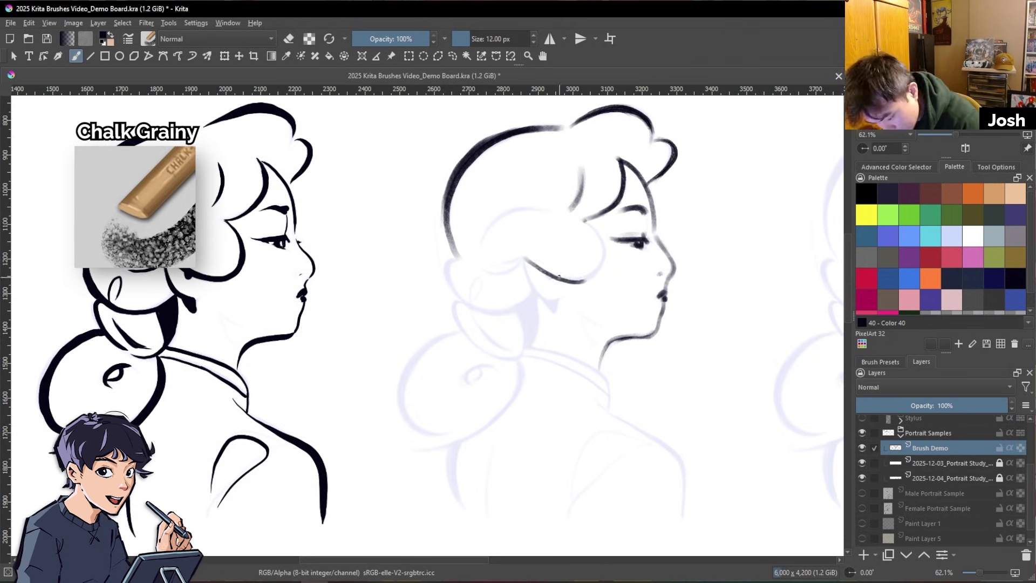
- Set the chalk brush to 13 px and trace the third portrait's large side curl and the hair wave above it
key(bracketright)
key(bracketright)
key(bracketright)
key(bracketright)
key(bracketright)
mouse_move(584, 220)
mouse_down()
mouse_move(561, 282)
mouse_move(584, 280)
mouse_up()
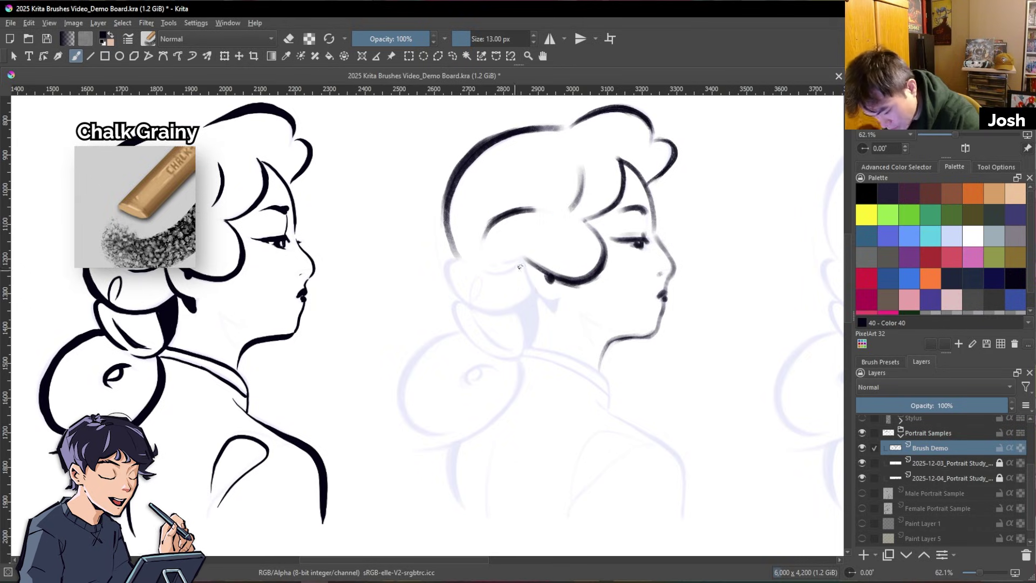
- Trace the small hair loop, the rear curls and the bun's outer edge with the chalk brush at 14 px
drag(473, 302, 471, 297)
key(bracketright)
mouse_move(458, 261)
mouse_down()
mouse_move(480, 310)
mouse_move(451, 443)
mouse_up()
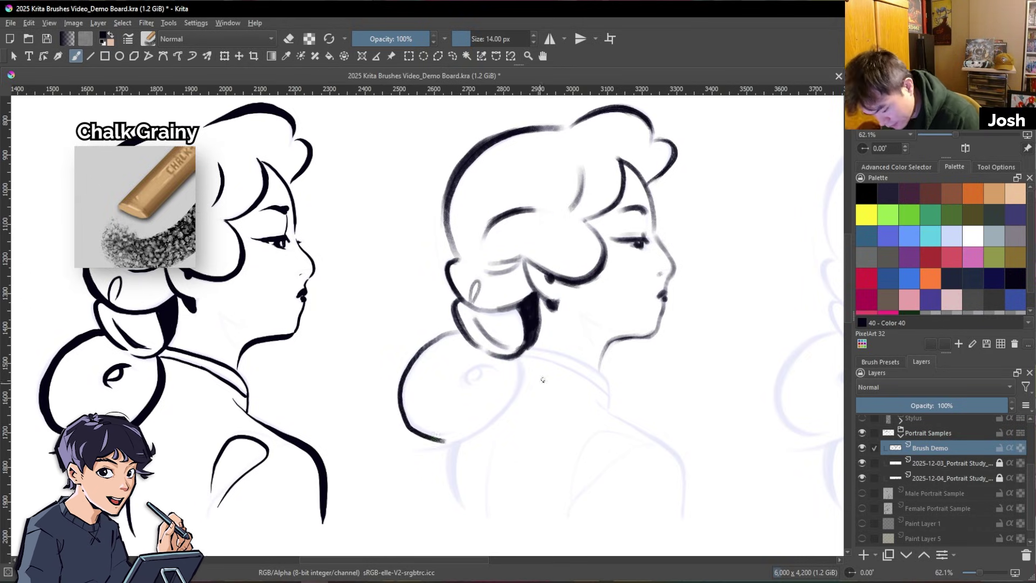
- Thicken and close the third portrait's large bun, clean its edge with the eraser, and trace the collar
mouse_move(462, 334)
mouse_down()
mouse_move(432, 434)
mouse_move(451, 441)
mouse_up()
key(e)
drag(405, 392, 454, 443)
key(e)
mouse_move(494, 366)
mouse_down()
mouse_move(472, 374)
mouse_move(411, 451)
mouse_up()
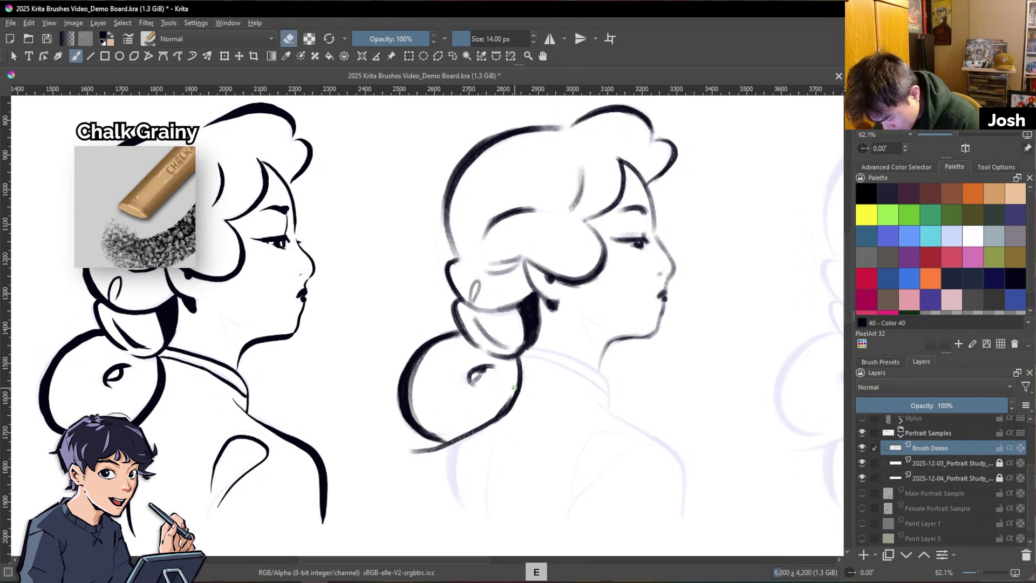
mouse_move(528, 351)
mouse_down()
mouse_move(563, 354)
mouse_move(609, 405)
mouse_move(605, 390)
mouse_up()
drag(604, 400, 594, 356)
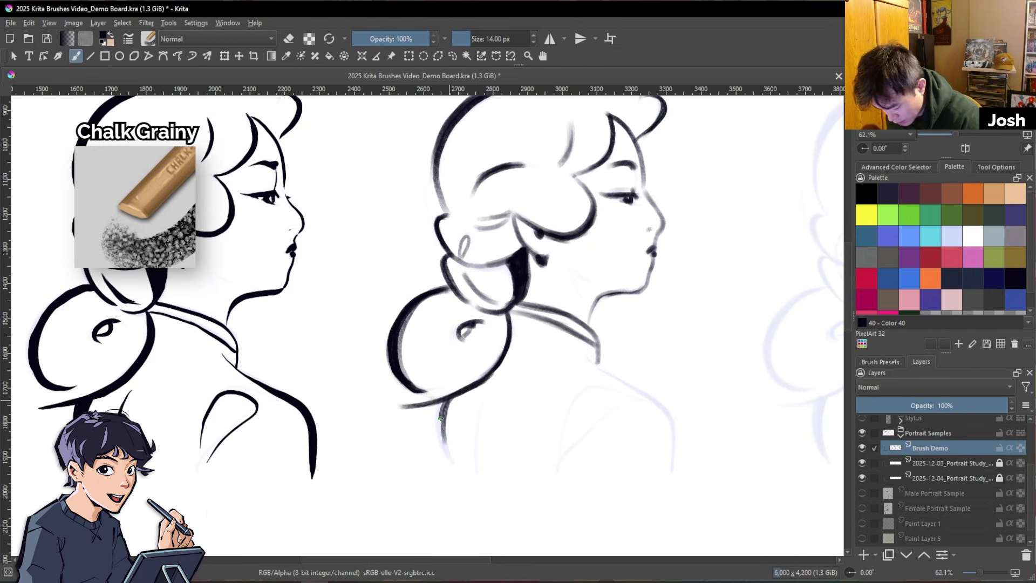
- Enlarge the chalk brush, trace the third portrait's back, shoulder and sleeve fold, and reduce the brush size again
key(bracketright)
key(bracketright)
key(bracketright)
key(bracketright)
drag(448, 401, 452, 469)
drag(588, 361, 680, 461)
drag(566, 434, 612, 395)
key(bracketleft)
key(bracketleft)
key(bracketleft)
key(bracketleft)
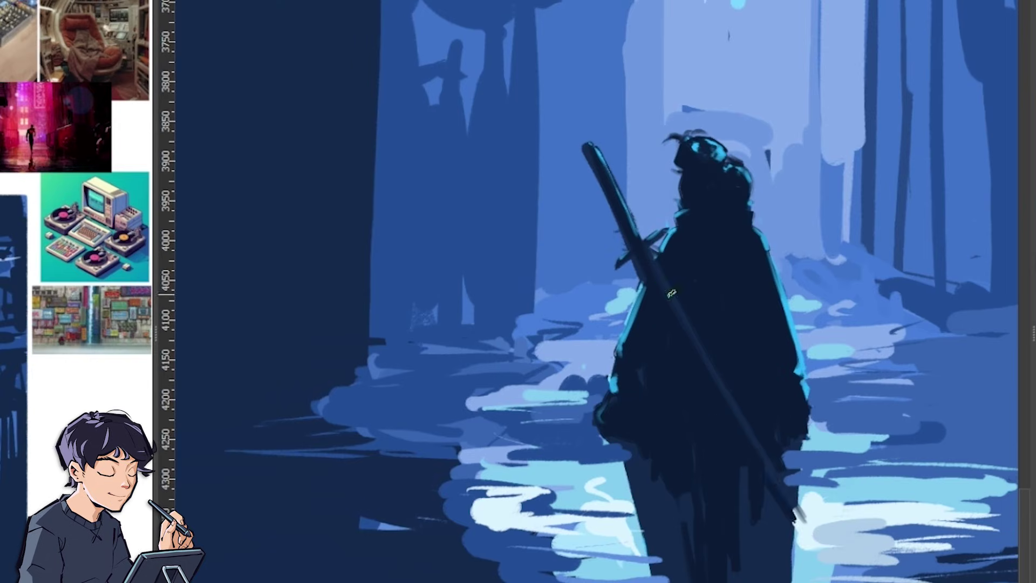
- Paint the sword's long diagonal edge across the cloaked figure's back in the blue forest scene
drag(672, 293, 839, 580)
drag(654, 263, 829, 580)
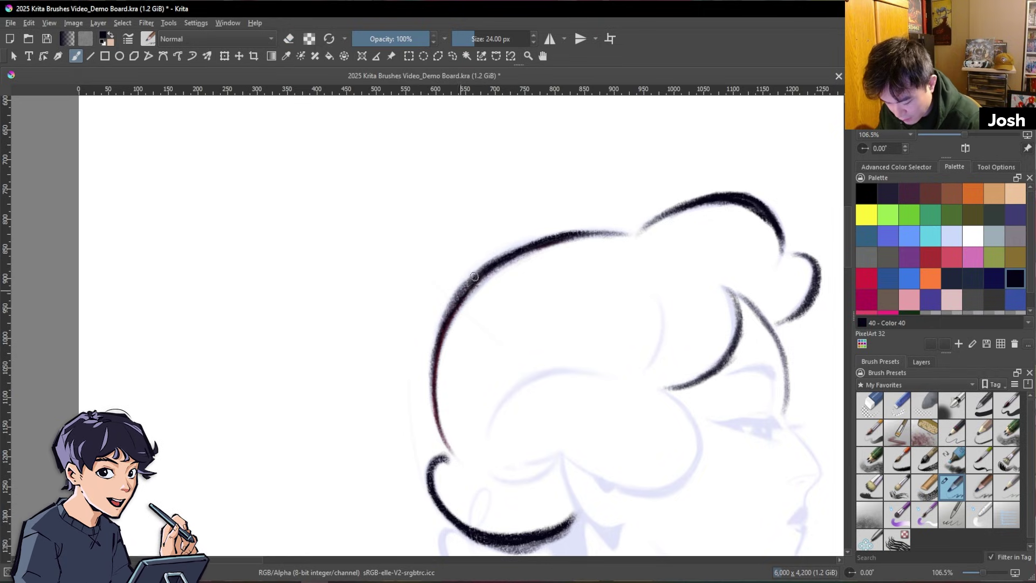
- Reduce the charcoal brush size while tracing the first portrait's profile
drag(749, 385, 660, 269)
drag(795, 321, 720, 259)
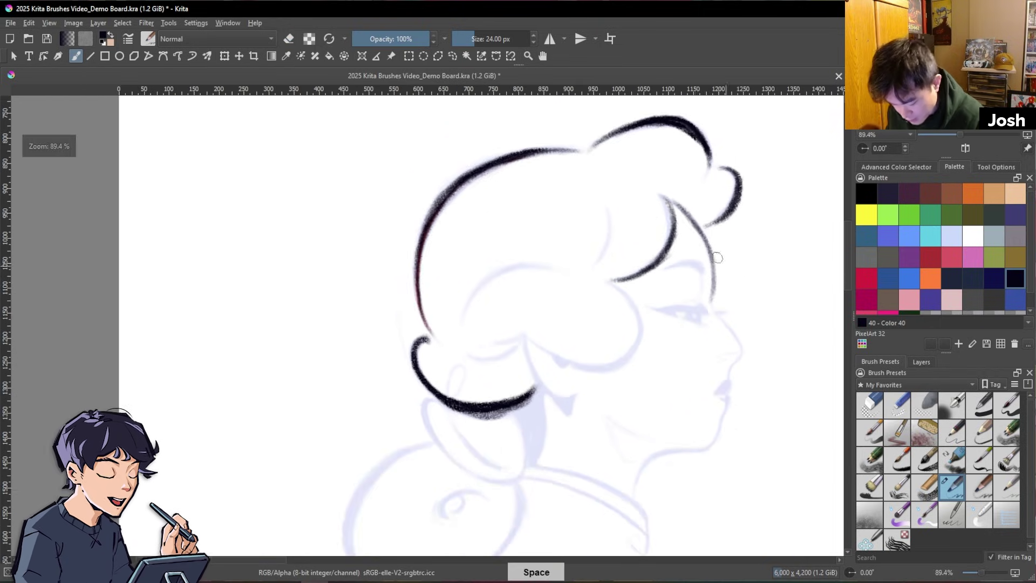
key([)
key([)
key([)
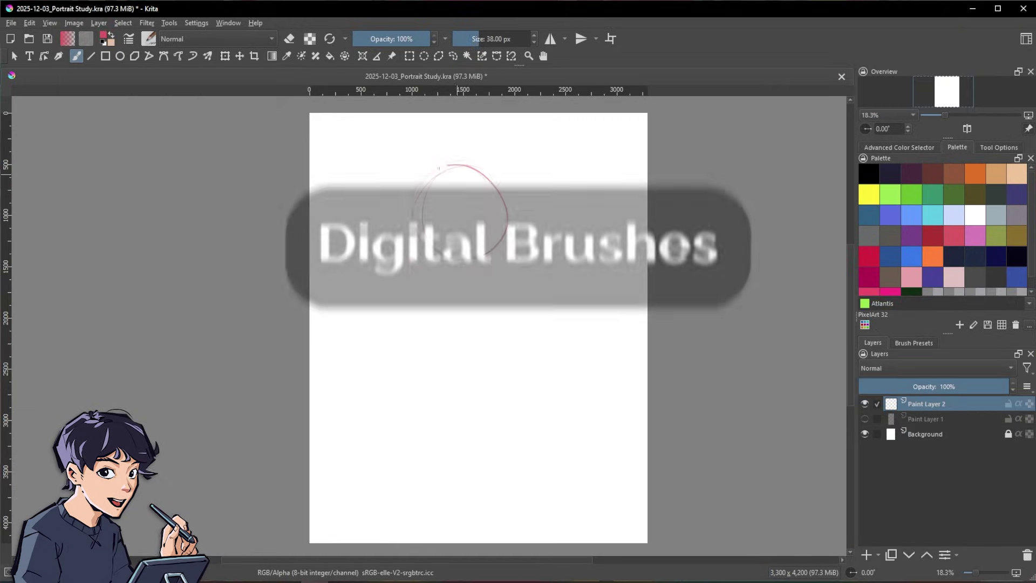
- Sketch the head's construction circle, the underside of the jaw and the outer hair at the back in red
drag(438, 169, 506, 248)
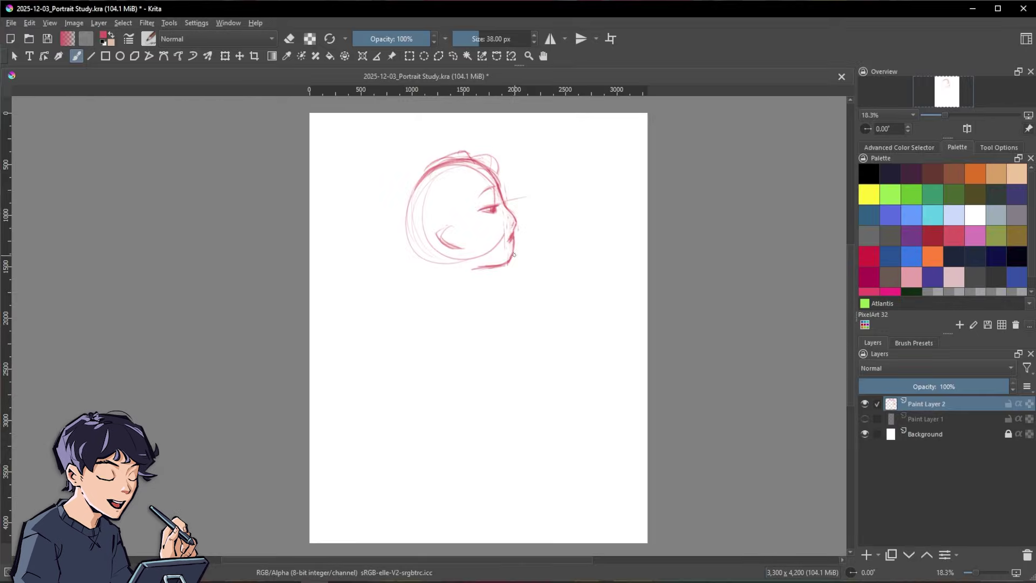
key(e)
mouse_move(498, 267)
mouse_down()
mouse_move(484, 262)
mouse_move(508, 263)
mouse_up()
drag(431, 173, 423, 262)
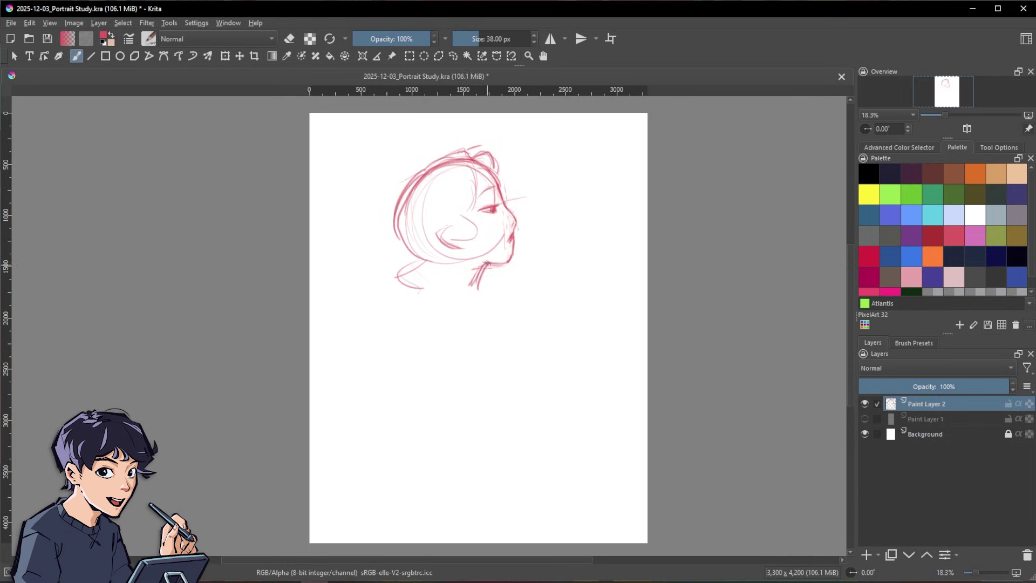
- Sketch the neckline and shoulder below the head and rough in the bun behind the neck
drag(481, 294, 514, 344)
key(space)
mouse_move(483, 273)
mouse_down()
mouse_move(463, 242)
mouse_move(424, 255)
mouse_move(413, 292)
mouse_up()
mouse_move(410, 286)
mouse_down()
mouse_move(436, 286)
mouse_move(376, 308)
mouse_up()
drag(376, 292, 428, 307)
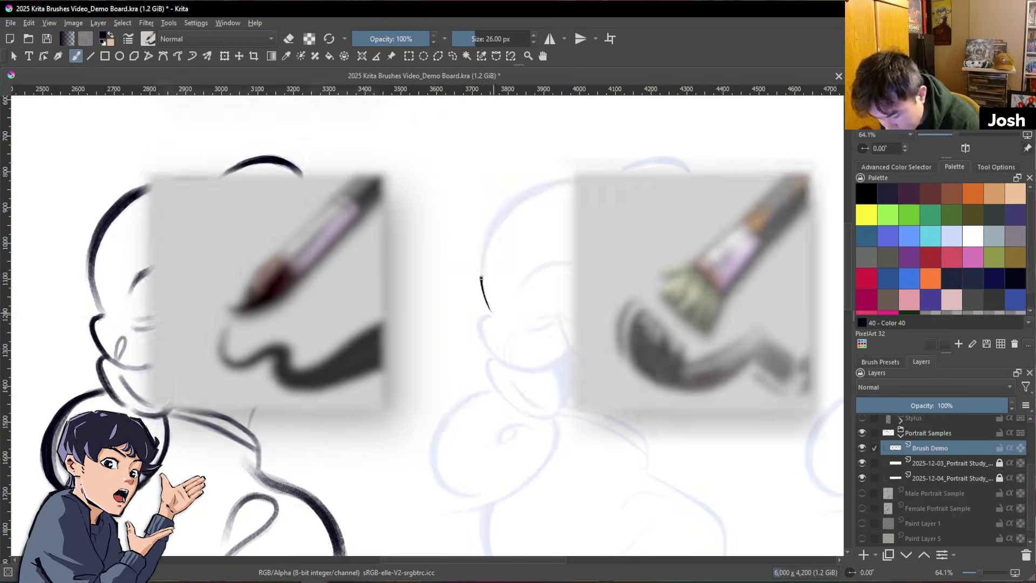
- Trace the fourth portrait's outer hair, fringe, forehead and nose with the Basic-5 Size brush at 26 px
key(e)
key(e)
mouse_move(609, 176)
mouse_down()
mouse_move(696, 193)
mouse_move(687, 237)
mouse_move(623, 274)
mouse_move(685, 298)
mouse_up()
scroll(710, 263, up, 3)
mouse_move(685, 303)
mouse_down()
mouse_move(705, 384)
mouse_move(701, 361)
mouse_up()
- Trace the fourth portrait's chin, jaw and neck, thinning the line with the eraser
mouse_move(705, 389)
mouse_down()
mouse_move(685, 401)
mouse_move(704, 408)
mouse_move(599, 513)
mouse_up()
key(e)
drag(698, 415, 632, 465)
key(e)
drag(700, 415, 684, 462)
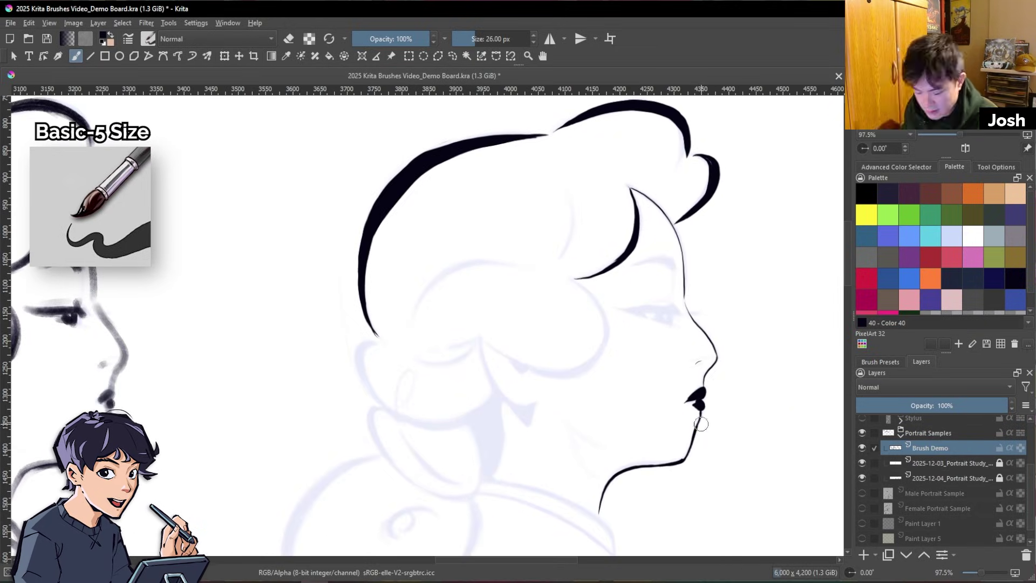
- Draw the fourth portrait's eyebrow and eye with the Basic-5 Size brush
drag(632, 266, 676, 267)
mouse_move(673, 273)
mouse_down()
mouse_move(669, 306)
mouse_move(718, 301)
mouse_up()
scroll(807, 324, down, 1)
scroll(807, 324, up, 1)
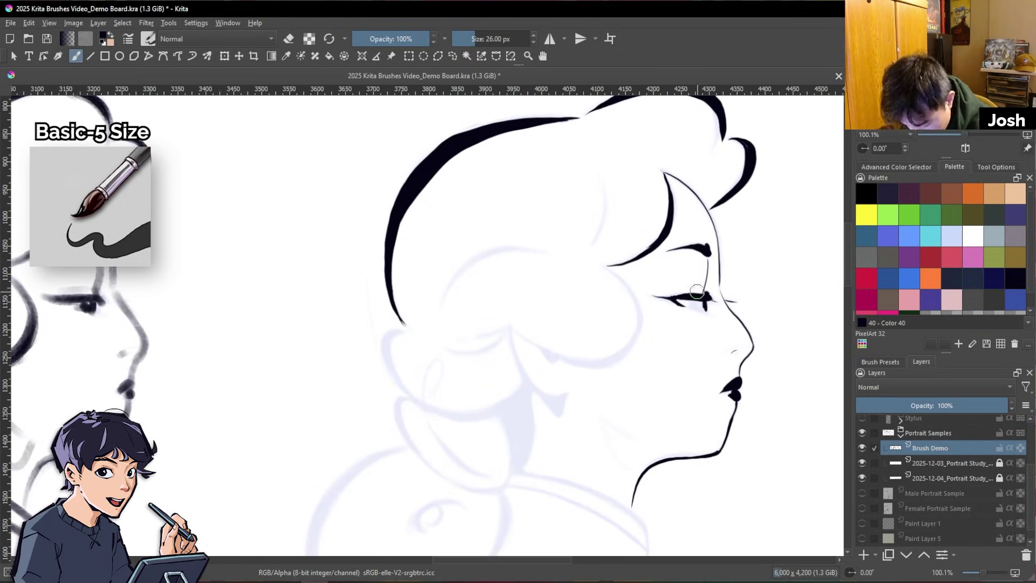
- Trace the inner hair strand and the large side curl, mirroring the canvas for the curl's lower stroke
drag(604, 176, 593, 244)
drag(607, 265, 634, 348)
key(m)
drag(219, 348, 335, 335)
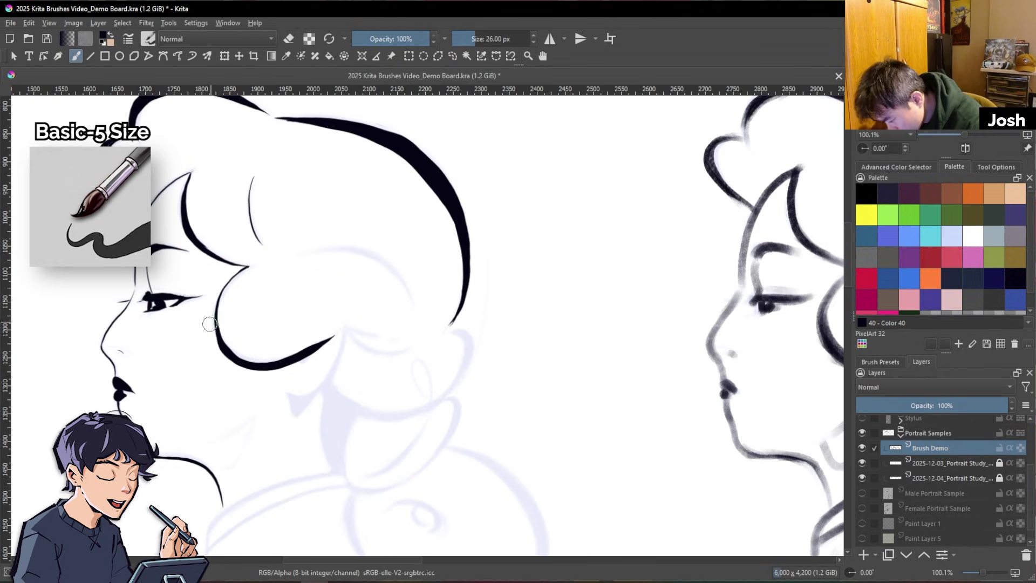
key(m)
- Trace the upper hair wave, the lock beside the ear and the rear curl with its dark shadow
drag(441, 311, 553, 253)
drag(449, 349, 510, 328)
drag(512, 330, 561, 401)
mouse_move(399, 332)
mouse_down()
mouse_move(522, 394)
mouse_move(515, 469)
mouse_up()
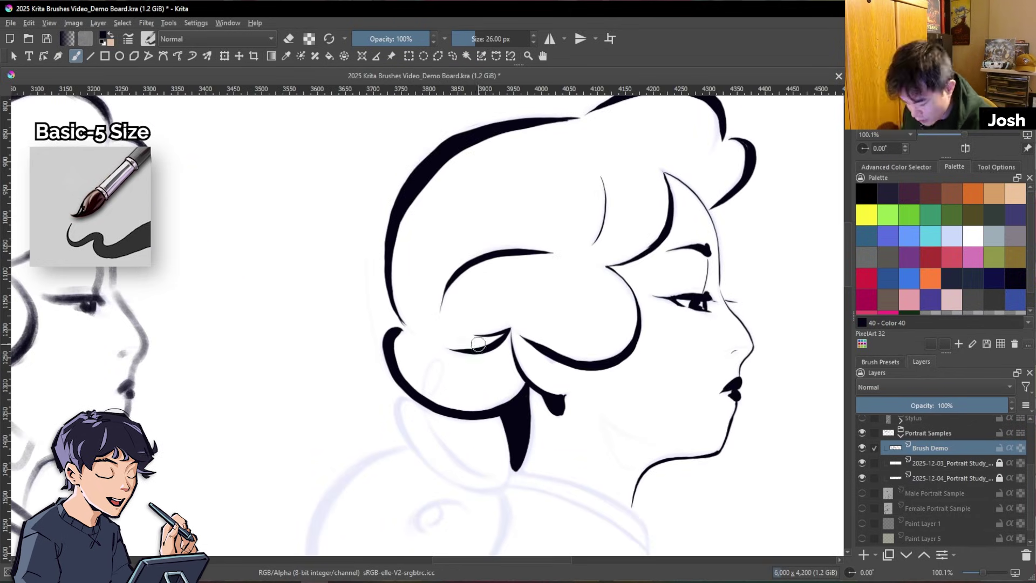
- Trace the small hair loop, the gathered hair above the bun and the small shape below the jaw
drag(425, 392, 432, 397)
drag(426, 418, 489, 479)
mouse_move(413, 398)
mouse_down()
mouse_move(500, 486)
mouse_move(511, 469)
mouse_up()
drag(629, 438, 632, 455)
- Trace the fourth portrait's collar and large bun with its inner swirl, rotating the canvas to suit the strokes
mouse_move(766, 369)
mouse_down()
mouse_move(752, 336)
mouse_move(751, 273)
mouse_up()
drag(499, 376, 631, 480)
key(e)
drag(777, 378, 767, 290)
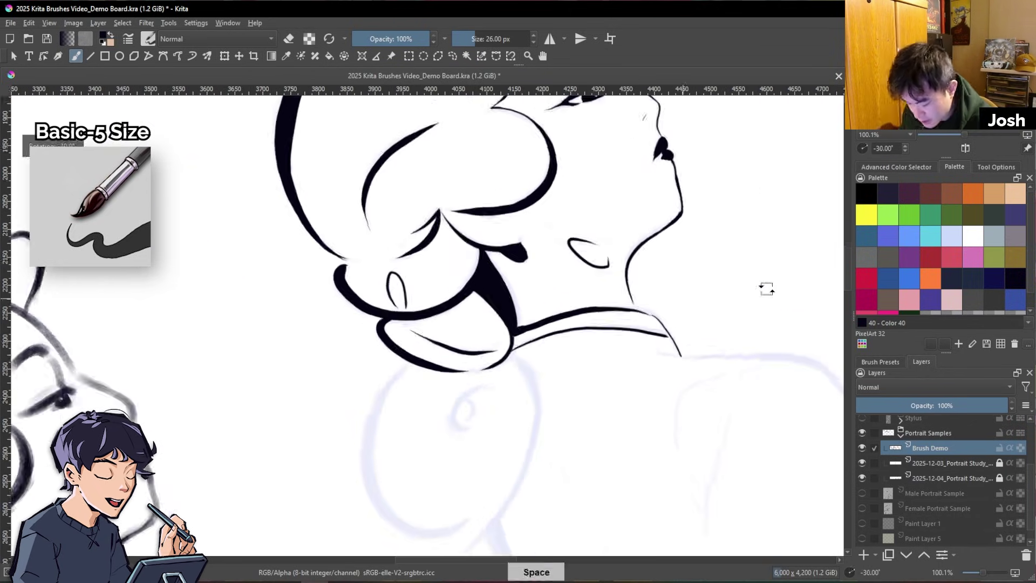
mouse_move(431, 303)
mouse_down()
mouse_move(359, 341)
mouse_move(406, 471)
mouse_up()
drag(435, 304, 397, 321)
drag(523, 348, 354, 495)
key(e)
- Trace the fourth portrait's back, sleeve fold and shoulder to finish the Basic-5 Size line art
mouse_move(740, 243)
mouse_down()
mouse_move(752, 294)
mouse_move(714, 343)
mouse_up()
drag(465, 401, 471, 482)
drag(514, 397, 503, 494)
drag(613, 446, 606, 492)
drag(657, 365, 750, 491)
mouse_move(701, 243)
mouse_down()
mouse_move(701, 335)
mouse_move(743, 395)
mouse_up()
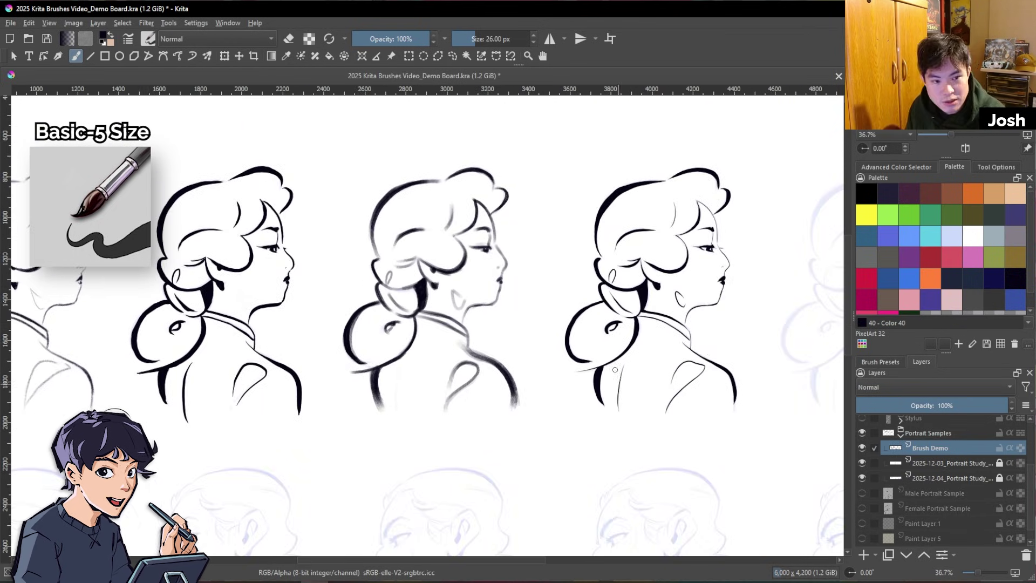
scroll(709, 351, up, 2)
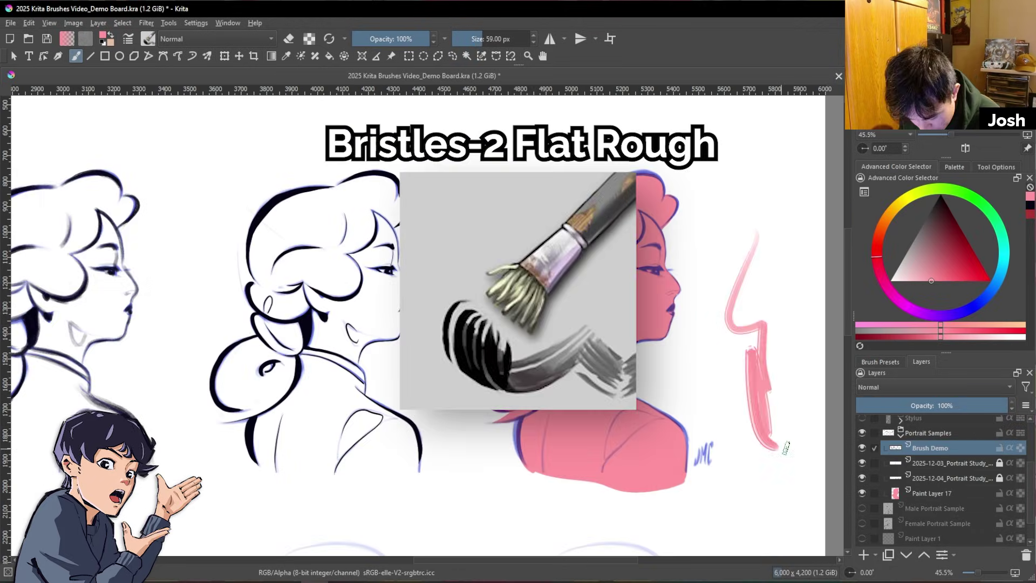
- Delete the pink test strokes beside the flat-coloured portrait using a freehand selection and clear the selection
scroll(702, 324, up, 4)
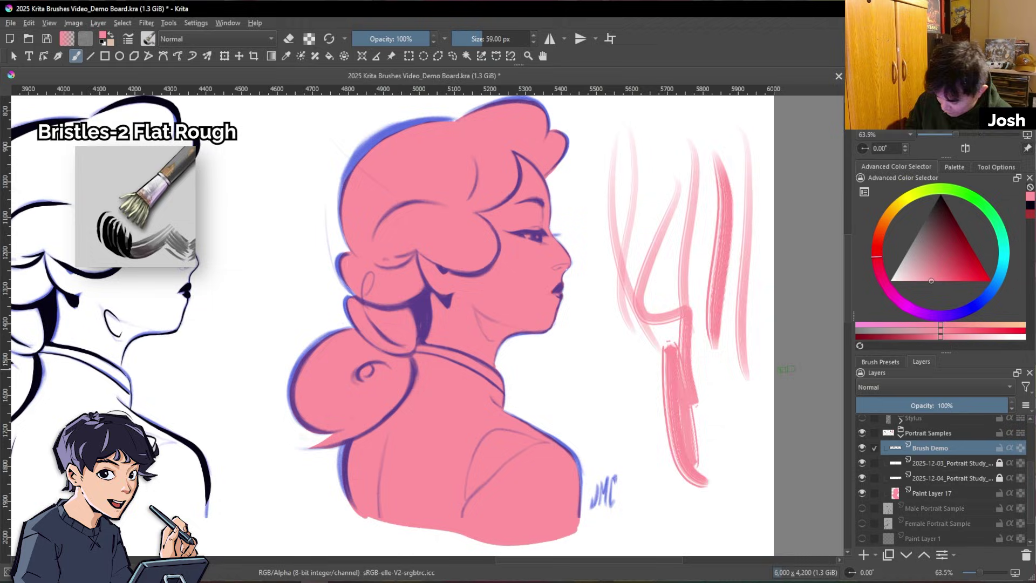
key(l)
drag(769, 432, 766, 449)
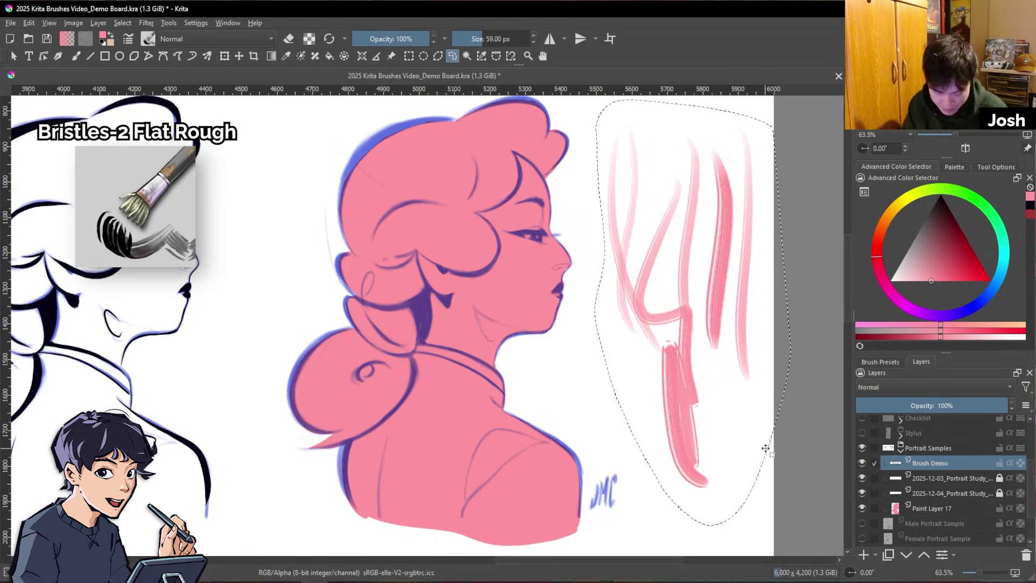
key(Delete)
key(ctrl+shift+a)
key(b)
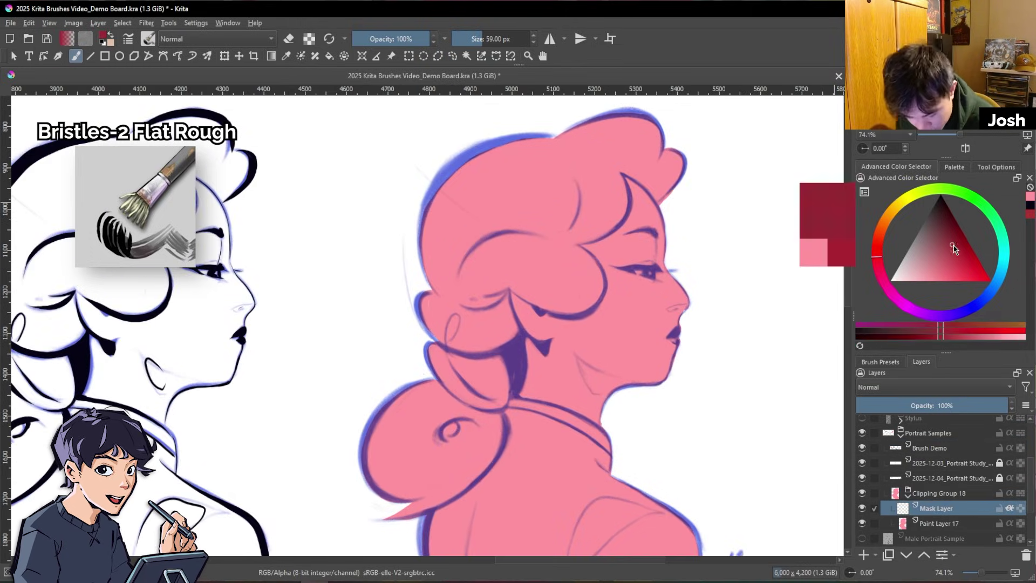
- Paint the hair dark red and the face and neck salmon on the Mask Layer with the Bristles-2 Flat Rough brush
mouse_move(469, 388)
mouse_down()
mouse_move(438, 194)
mouse_move(616, 160)
mouse_move(576, 272)
mouse_move(545, 289)
mouse_move(480, 459)
mouse_move(516, 475)
mouse_up()
click(878, 243)
click(936, 280)
mouse_move(743, 347)
mouse_down()
mouse_move(700, 331)
mouse_move(663, 198)
mouse_move(640, 276)
mouse_up()
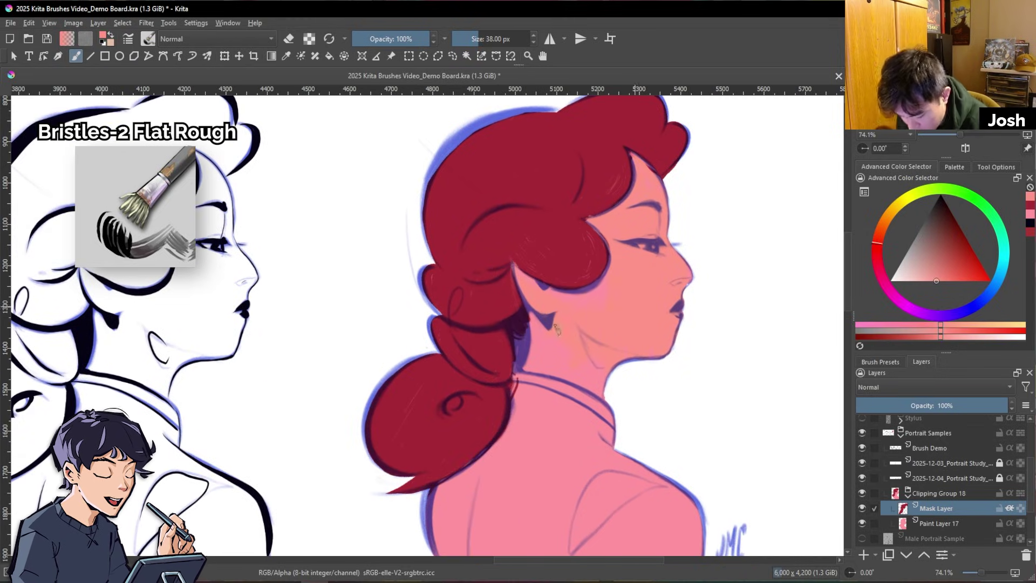
mouse_move(556, 326)
mouse_down()
mouse_move(582, 254)
mouse_move(613, 294)
mouse_up()
ctrl+click(510, 310)
mouse_move(525, 339)
mouse_down()
mouse_move(521, 310)
mouse_move(598, 440)
mouse_move(625, 417)
mouse_up()
- Choose a dark magenta and paint the jacket and collar over the pink base with the bristle brush
key(ctrl+space)
ctrl+click(510, 400)
click(885, 285)
click(949, 247)
drag(648, 421, 620, 508)
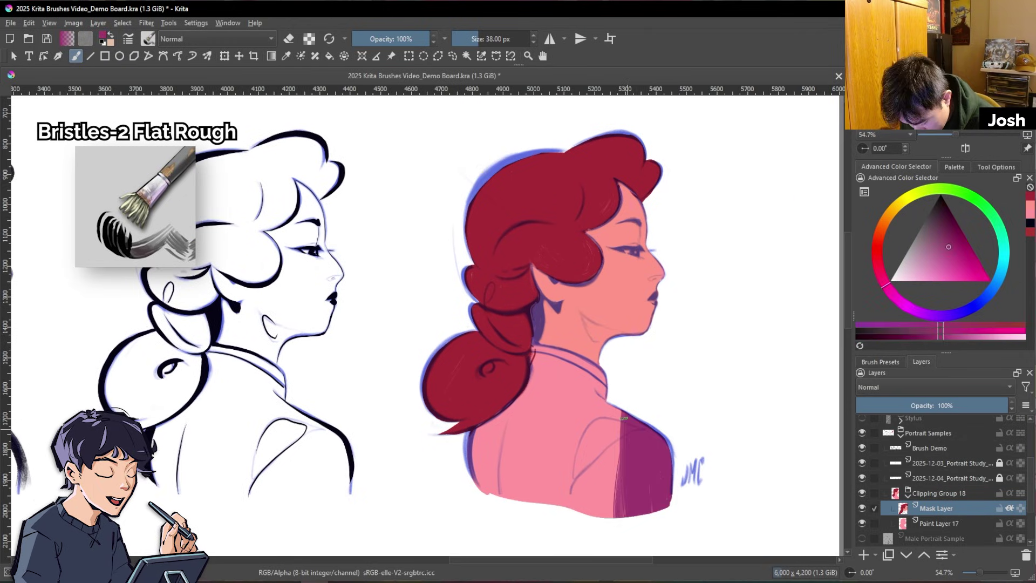
drag(599, 394, 534, 486)
mouse_move(534, 377)
mouse_down()
mouse_move(486, 475)
mouse_move(562, 353)
mouse_up()
drag(570, 434, 570, 508)
drag(622, 420, 622, 513)
drag(539, 356, 601, 386)
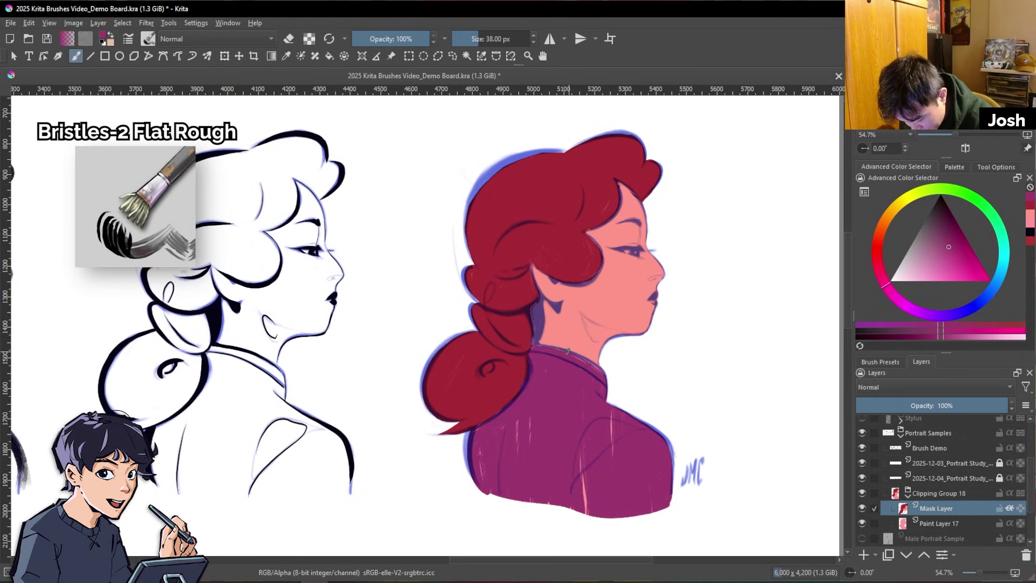
- Touch up the remaining gaps in the jacket using colours sampled from the portrait
ctrl+click(581, 345)
ctrl+click(583, 410)
drag(585, 475, 585, 513)
drag(510, 406, 516, 411)
- Sample the hair's red, add a paint layer above the Mask Layer, and paint darker red shading onto the hair with an enlarged bristle brush
ctrl+click(513, 227)
key(Insert)
click(955, 247)
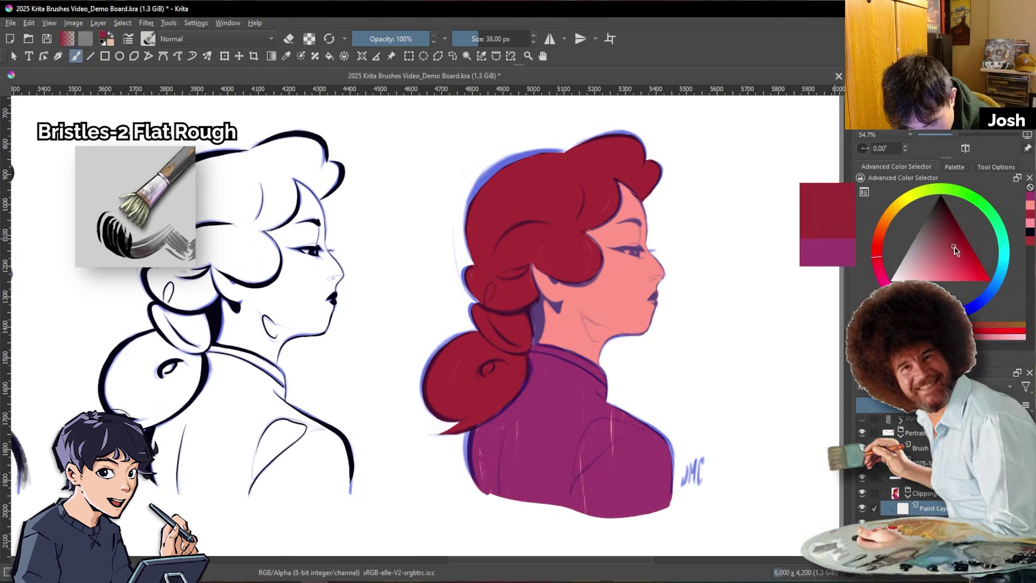
key(bracketright)
key(bracketright)
key(bracketright)
key(bracketright)
key(bracketright)
key(bracketright)
key(bracketright)
key(bracketright)
mouse_move(488, 213)
mouse_down()
mouse_move(487, 241)
mouse_move(505, 265)
mouse_move(492, 266)
mouse_move(512, 372)
mouse_up()
- Choose a deeper dark red and shade the braid and bun with the bristle brush at 47 px
click(952, 240)
click(953, 237)
scroll(477, 312, up, 3)
key(bracketleft)
key(bracketleft)
key(bracketleft)
key(bracketleft)
key(bracketleft)
drag(521, 305, 556, 240)
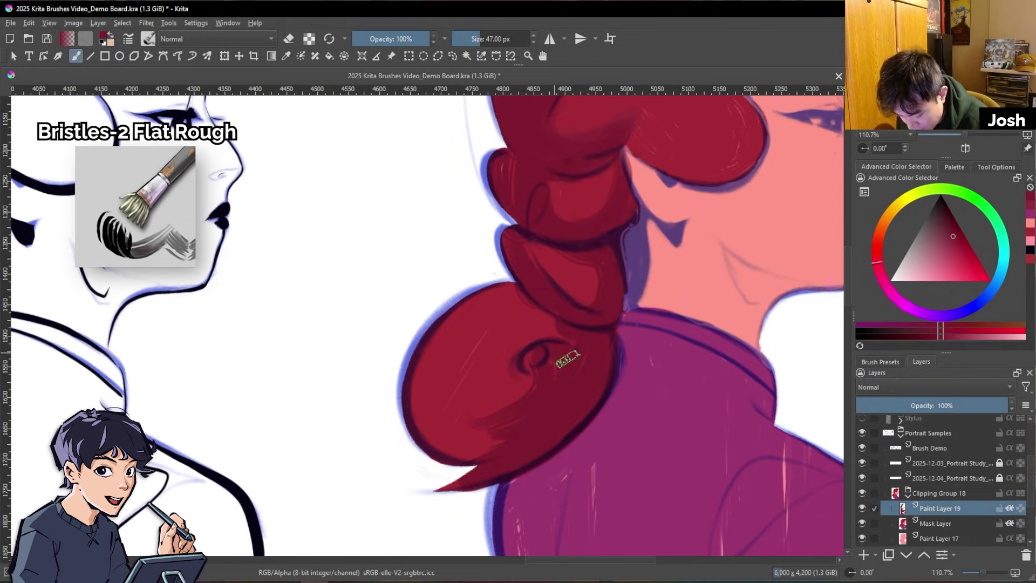
- Shade the upper hair and the waves above the ear using reds sampled from the portrait
ctrl+click(500, 380)
scroll(400, 361, down, 1)
mouse_move(621, 151)
mouse_down()
mouse_move(401, 360)
mouse_move(445, 268)
mouse_move(504, 310)
mouse_up()
ctrl+click(391, 500)
mouse_move(439, 263)
mouse_down()
mouse_move(496, 270)
mouse_move(470, 328)
mouse_up()
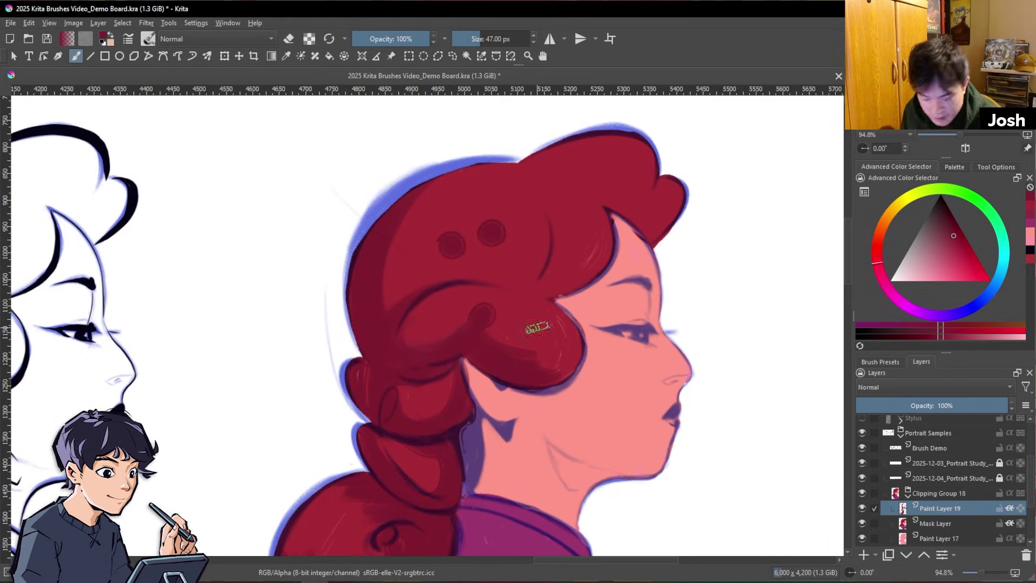
key(bracketleft)
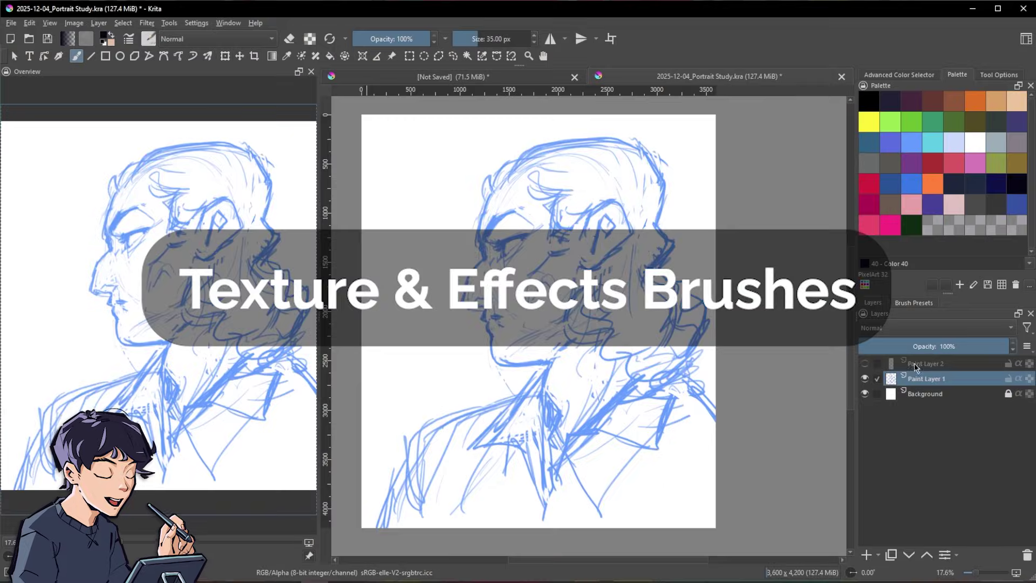
- Lower the sketch on Paint Layer 1 to 14% opacity and show Paint Layer 2 in the portrait study
click(879, 346)
click(864, 363)
drag(655, 294, 609, 205)
mouse_move(609, 205)
mouse_down()
mouse_move(626, 241)
mouse_move(606, 254)
mouse_up()
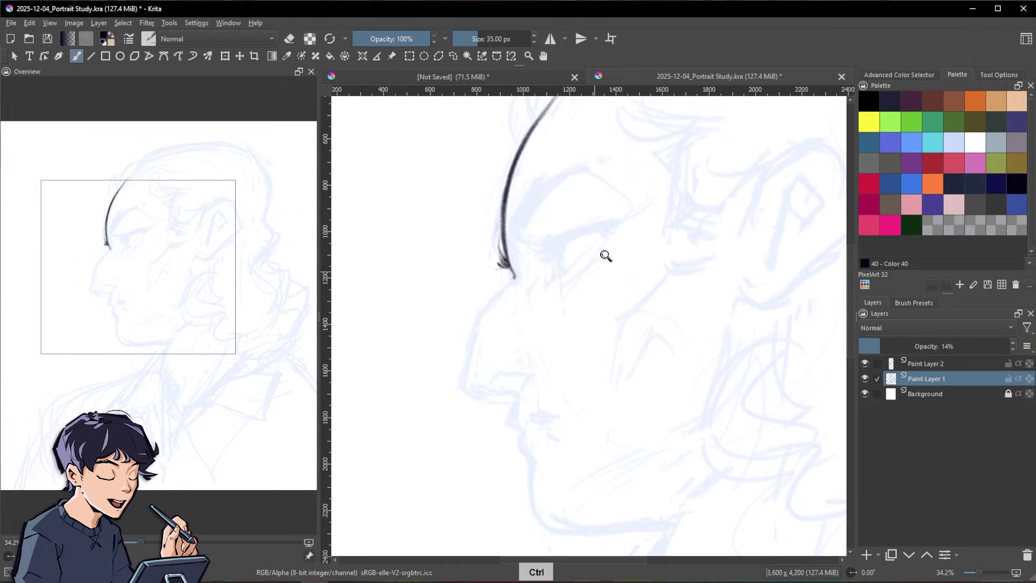
- Ink the nose, lips and chin of the male profile on Paint Layer 2, cleaning up lines with the eraser
click(939, 365)
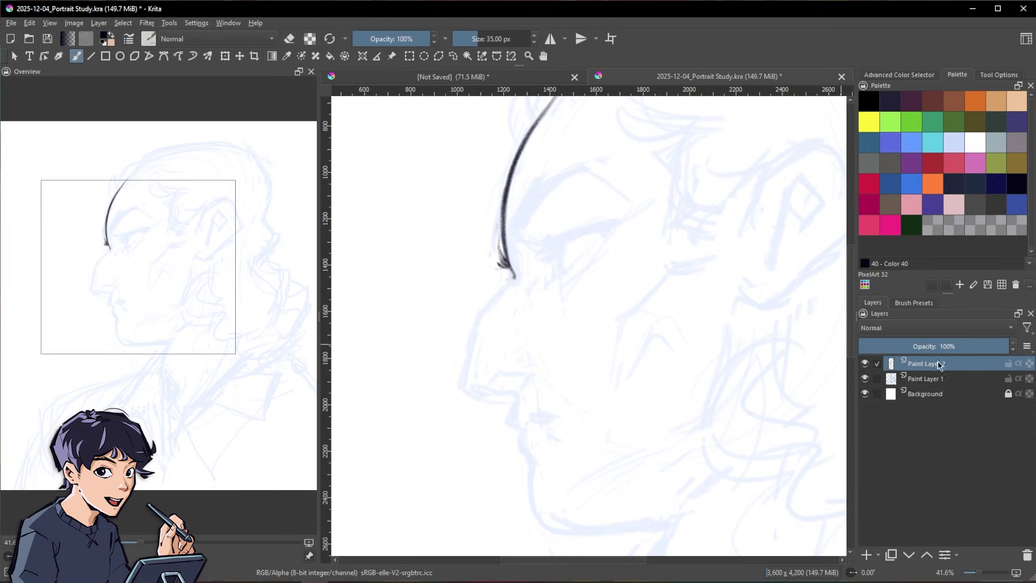
drag(502, 283, 468, 373)
key(e)
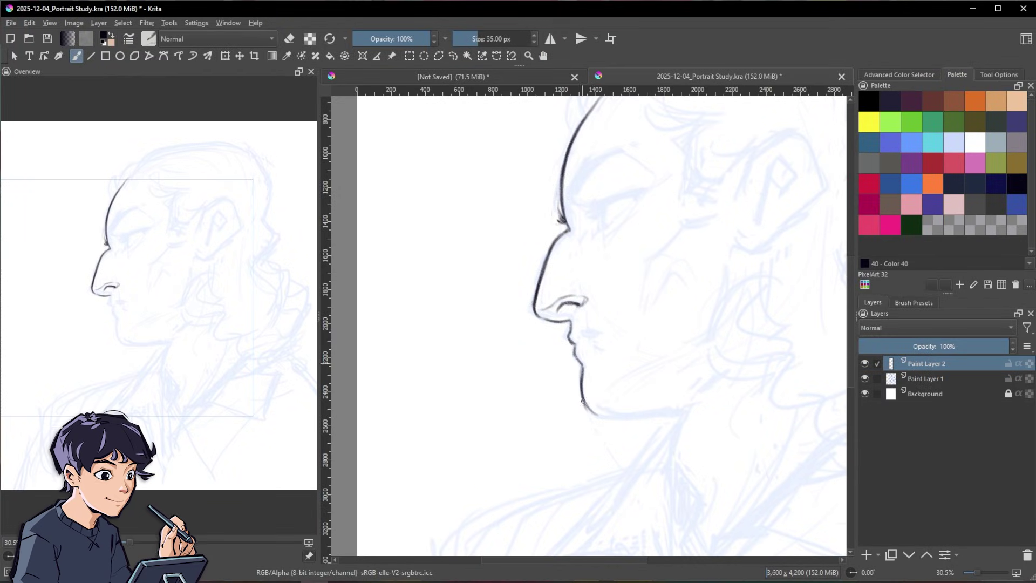
drag(782, 359, 696, 324)
drag(614, 369, 569, 364)
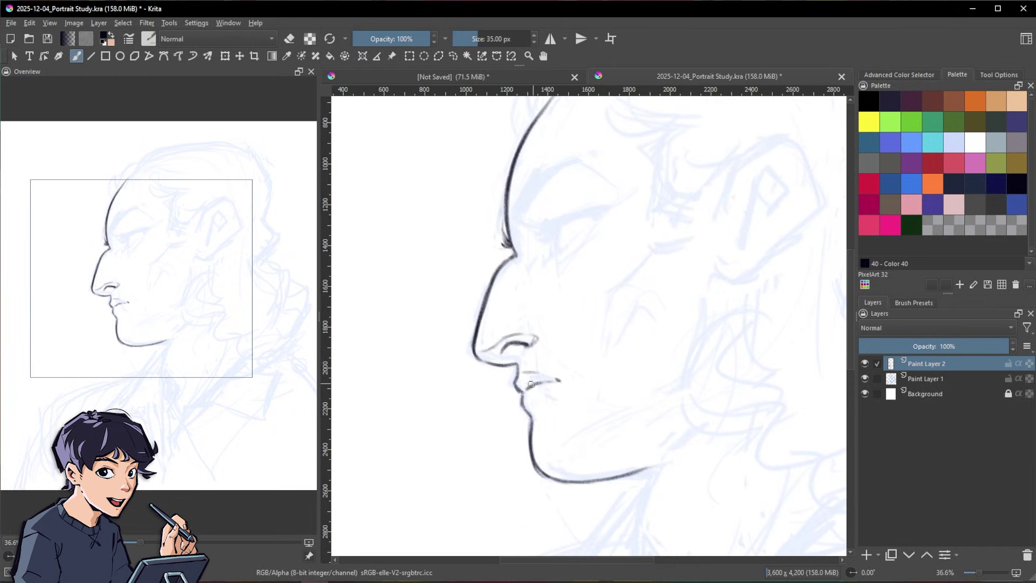
- Ink the thick eyebrow, eyelid, dark lash line and iris over the faint sketch
key(ctrl+space)
mouse_move(773, 330)
mouse_down()
mouse_move(731, 264)
mouse_move(751, 245)
mouse_up()
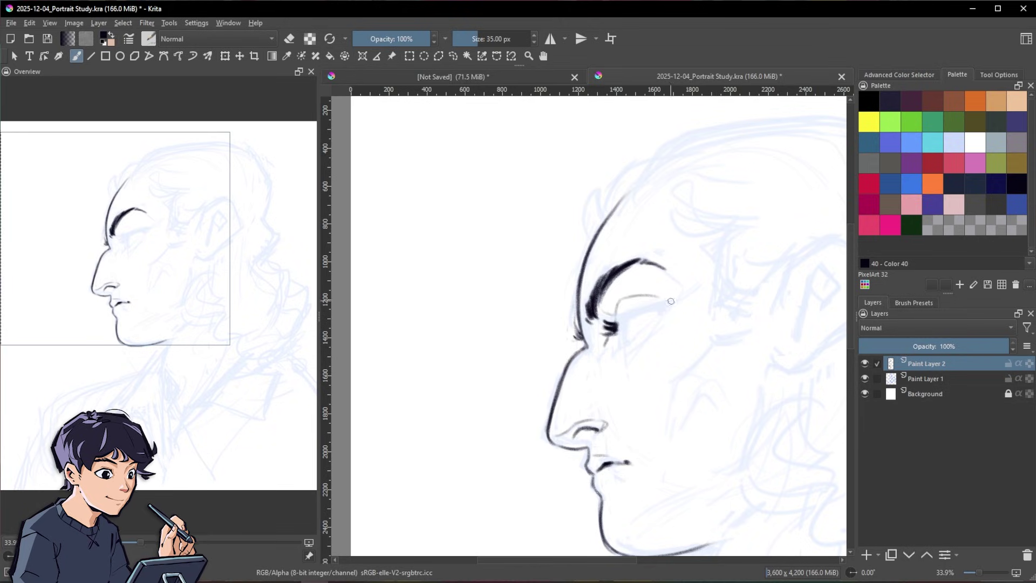
key(space)
drag(615, 321, 650, 308)
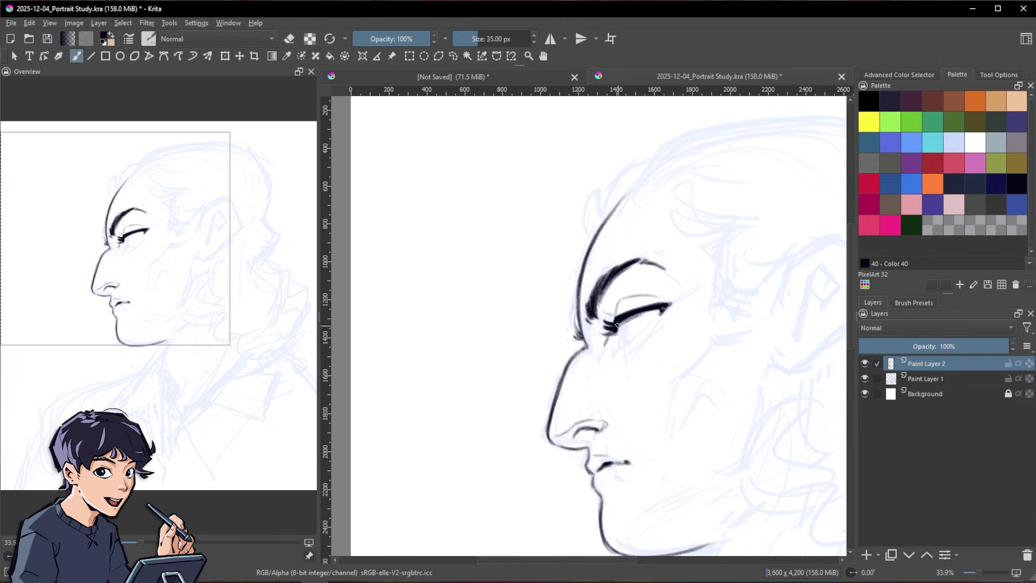
key(space)
drag(739, 299, 712, 292)
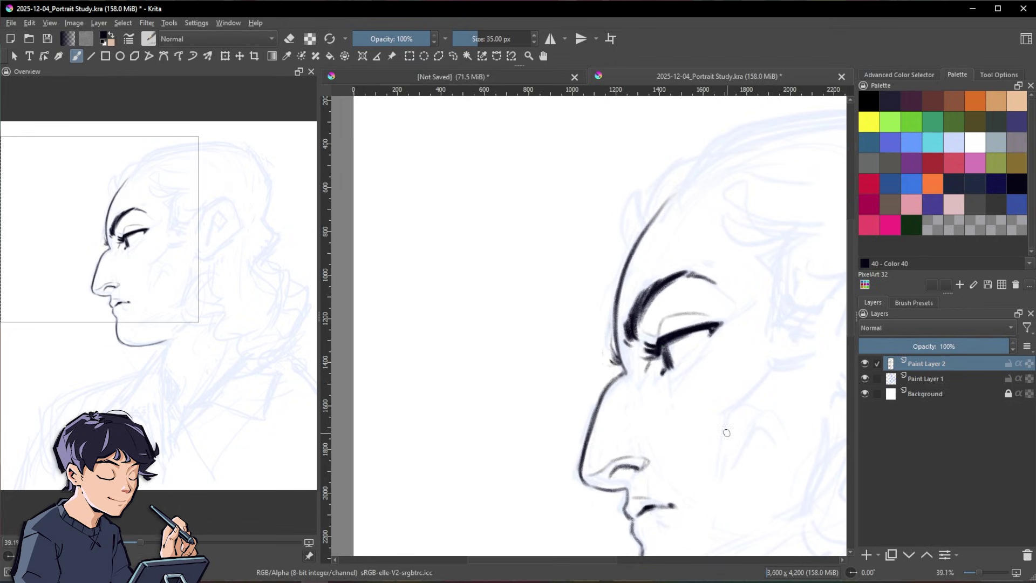
key(space)
drag(715, 330, 623, 289)
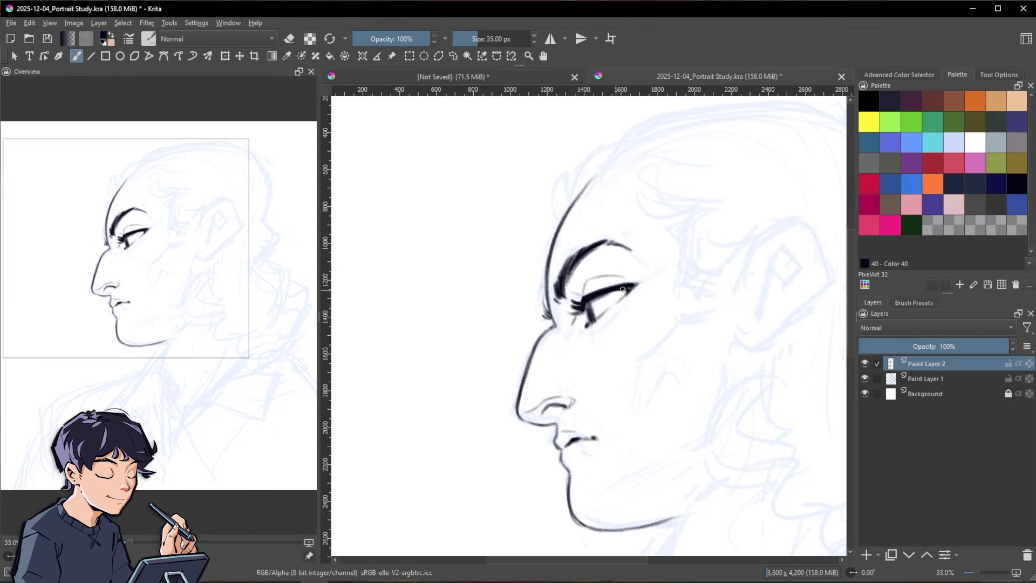
- Erase the rough upper eyelid crease and redraw it as a curve reaching the brow's outer end
key(e)
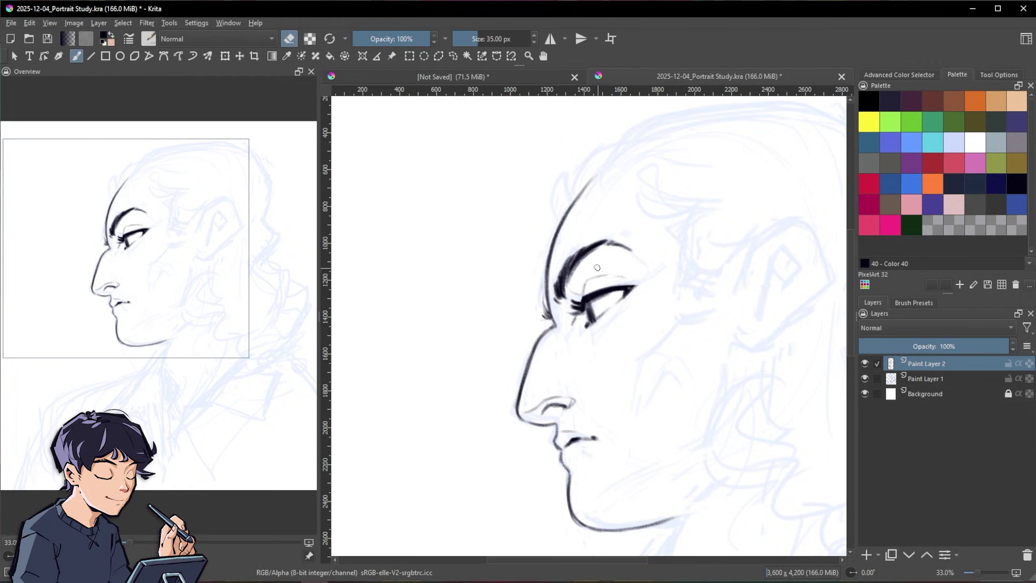
key(e)
mouse_move(608, 272)
mouse_down()
mouse_move(638, 279)
mouse_move(585, 282)
mouse_up()
key(e)
key(e)
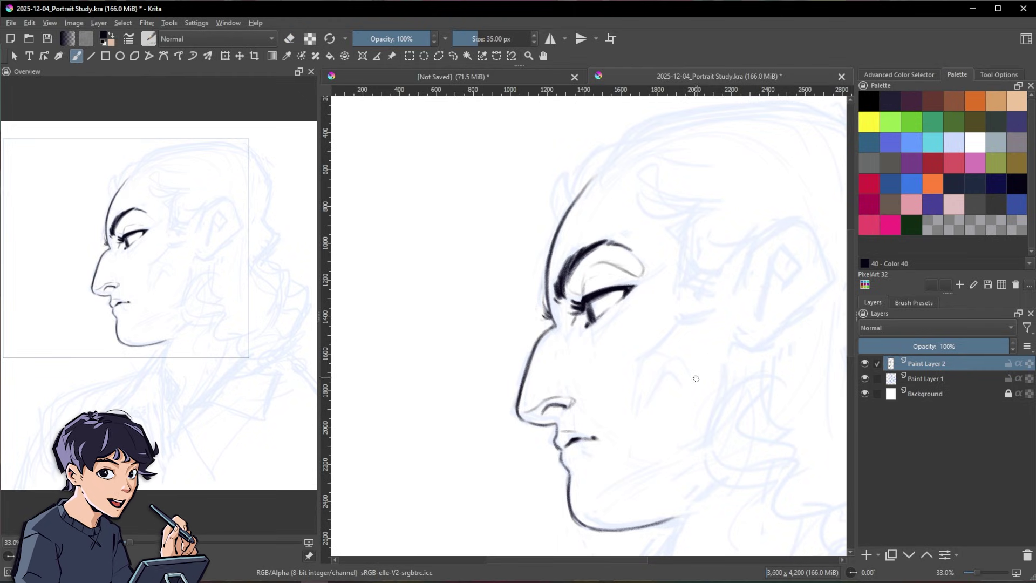
- Draw the cheekbone contour from the outer eye down the cheek with the Charcoal Pencil Thin brush
drag(777, 372, 739, 334)
drag(550, 293, 555, 314)
mouse_move(708, 243)
mouse_down()
mouse_move(685, 305)
mouse_move(671, 231)
mouse_up()
drag(740, 215, 750, 251)
mouse_move(755, 296)
mouse_down()
mouse_move(644, 272)
mouse_move(650, 305)
mouse_up()
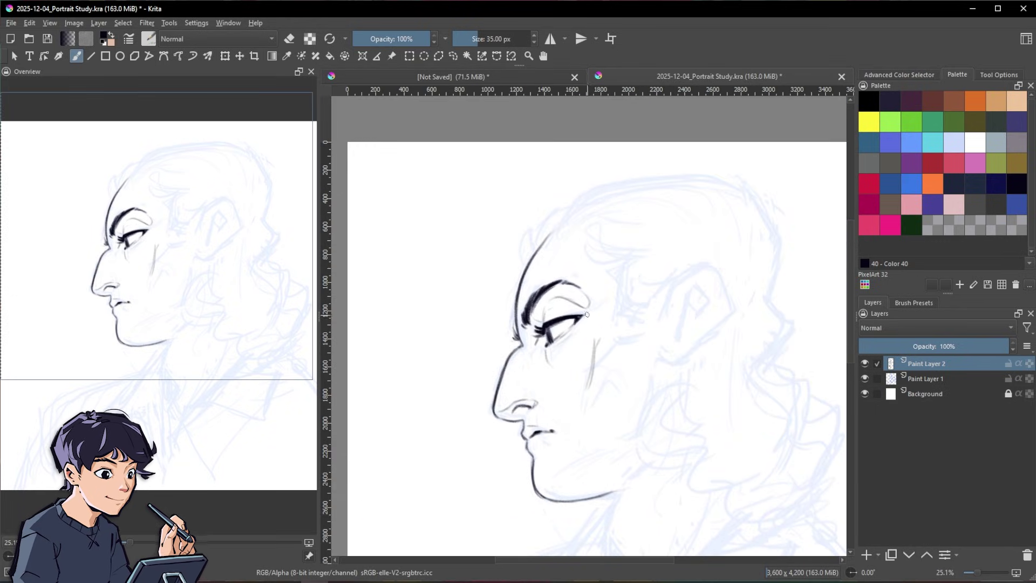
key(slash)
mouse_move(600, 324)
mouse_down()
mouse_move(591, 385)
mouse_move(593, 353)
mouse_move(568, 406)
mouse_up()
key(slash)
key(slash)
key(slash)
drag(590, 356, 565, 406)
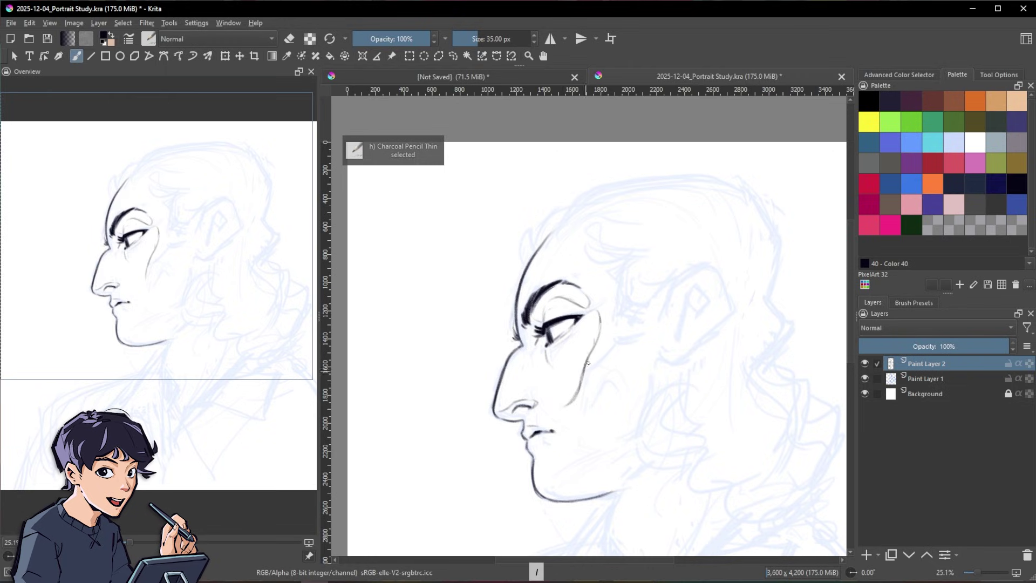
- Refine the cheek contour with the eraser and strengthen the forehead line
key(e)
drag(597, 332, 592, 347)
key(e)
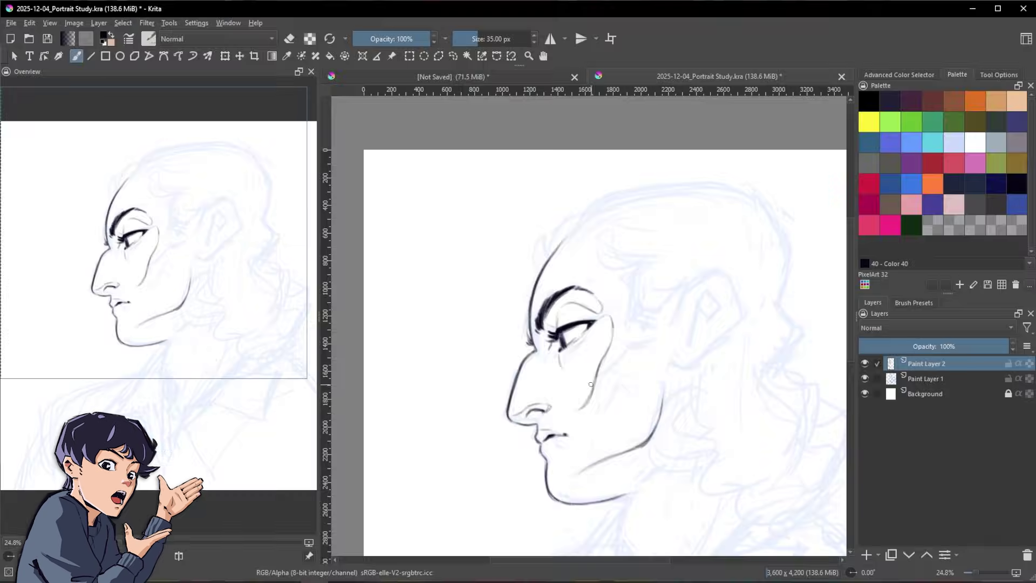
key(e)
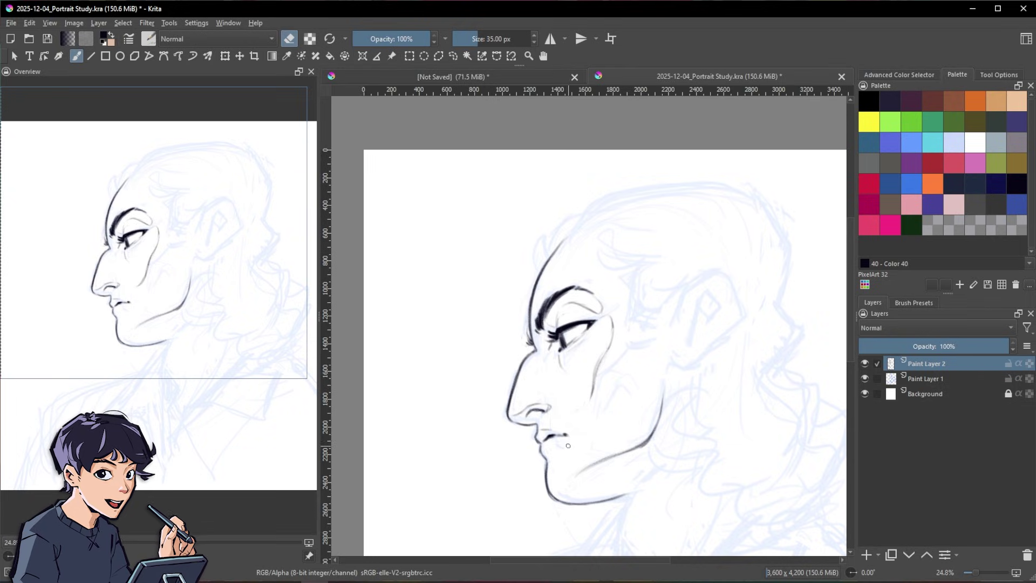
key(e)
drag(537, 270, 545, 241)
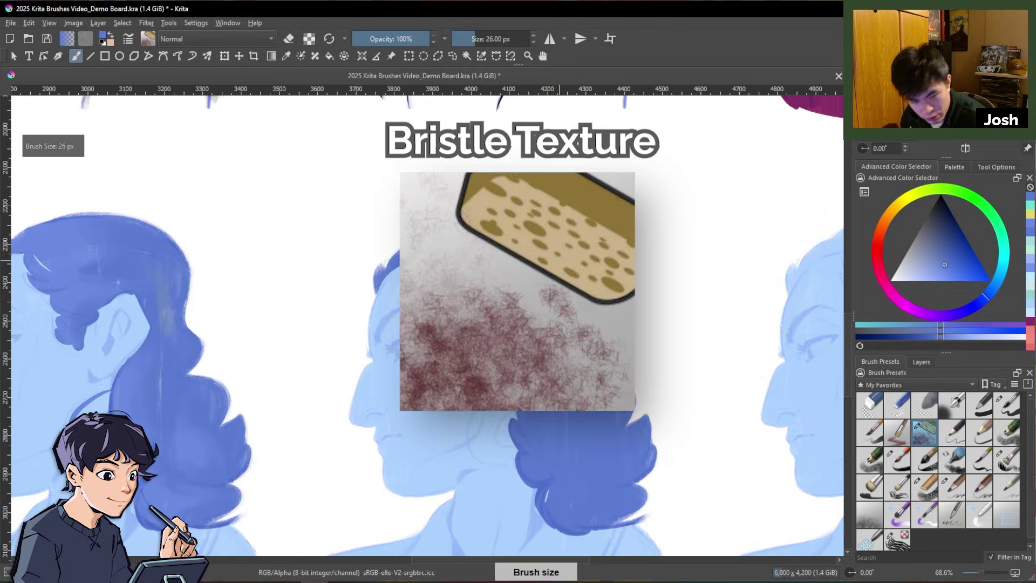
- Choose a lighter blue and texture the hair on the Mask Layer with the Bristle Texture brush at 16 px
click(882, 265)
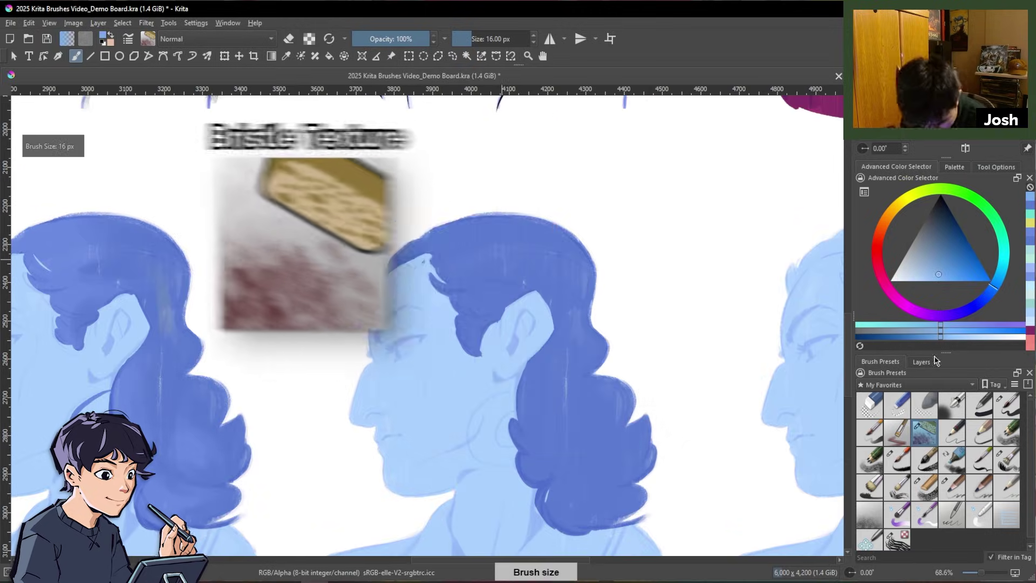
click(922, 362)
mouse_move(424, 254)
mouse_down()
mouse_move(508, 254)
mouse_move(493, 269)
mouse_move(500, 286)
mouse_up()
drag(561, 373, 548, 415)
key(space)
drag(670, 345, 654, 310)
drag(516, 246, 513, 230)
mouse_move(534, 400)
mouse_down()
mouse_move(567, 432)
mouse_move(530, 415)
mouse_up()
drag(556, 449, 591, 475)
drag(537, 324, 463, 220)
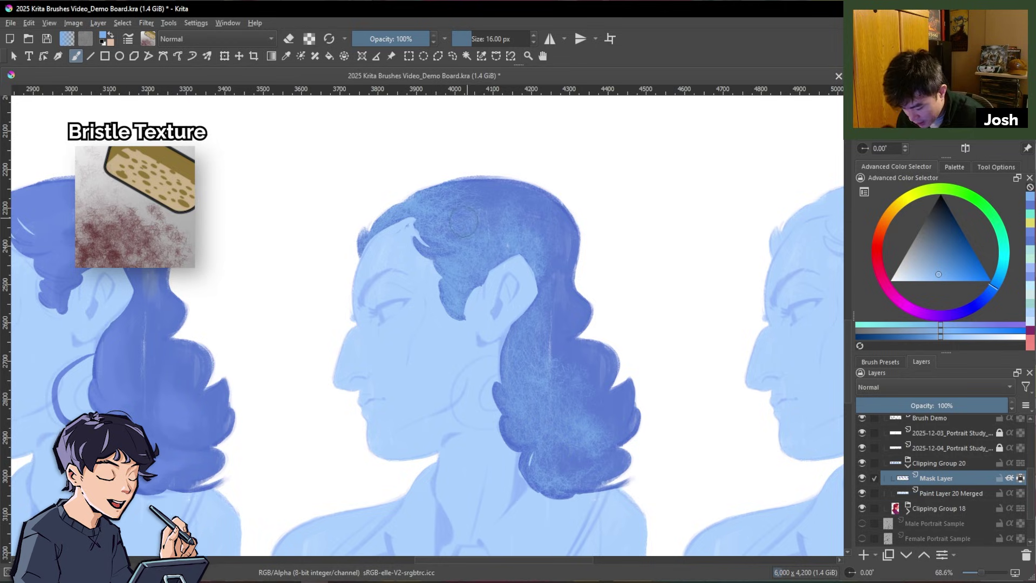
- Extend the Bristle Texture strokes over the lower curls and the hair behind the ear
drag(596, 451, 614, 400)
key(ctrl+space)
mouse_move(594, 280)
mouse_down()
mouse_move(614, 218)
mouse_move(643, 254)
mouse_up()
mouse_move(542, 406)
mouse_down()
mouse_move(562, 425)
mouse_move(534, 275)
mouse_up()
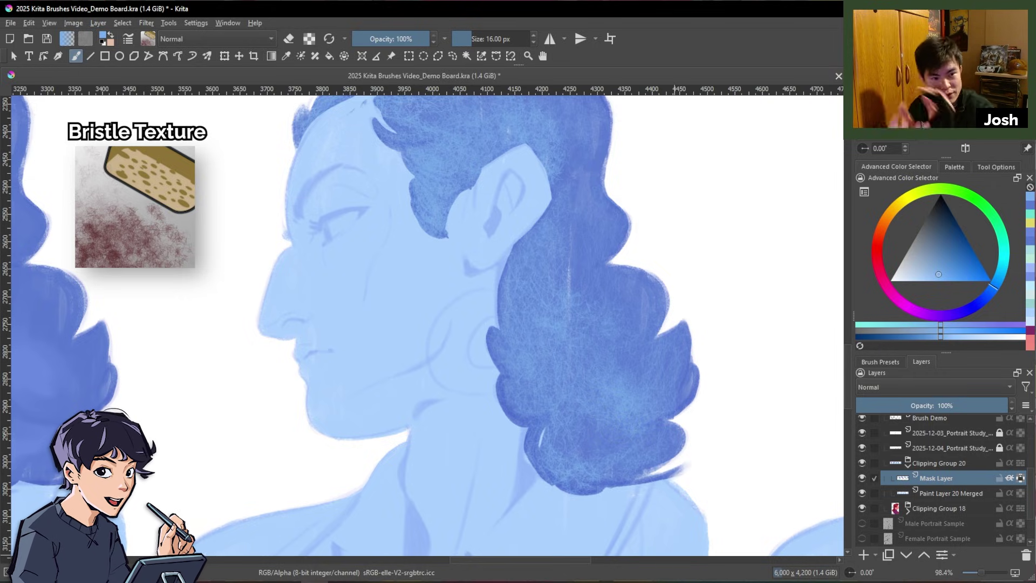
- Texture the hair of the neighbouring blue portrait with the Hatch Noisy brush at 83.05 px
mouse_move(738, 325)
mouse_down()
mouse_move(714, 339)
mouse_move(711, 389)
mouse_move(550, 377)
mouse_up()
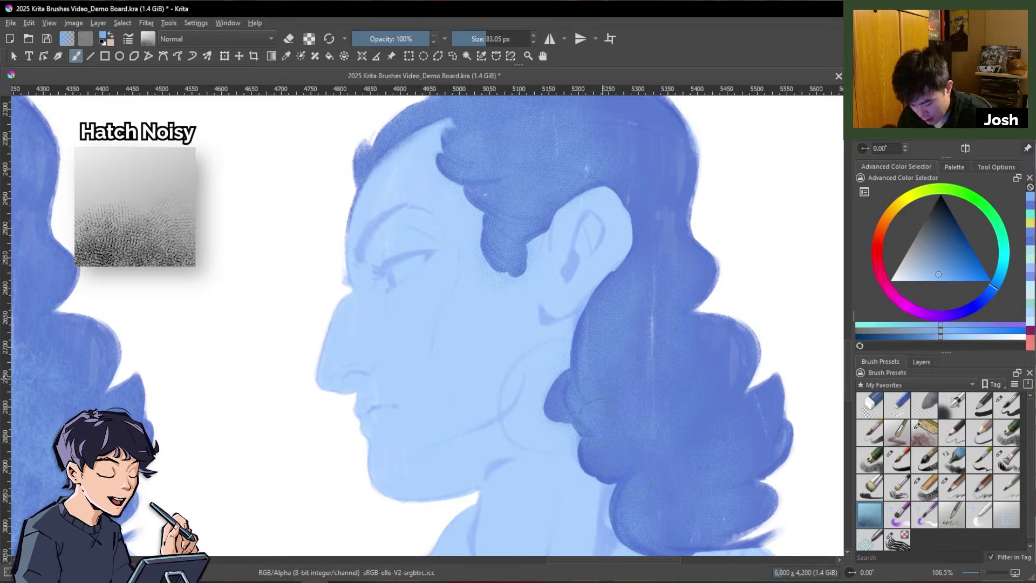
drag(750, 441, 696, 441)
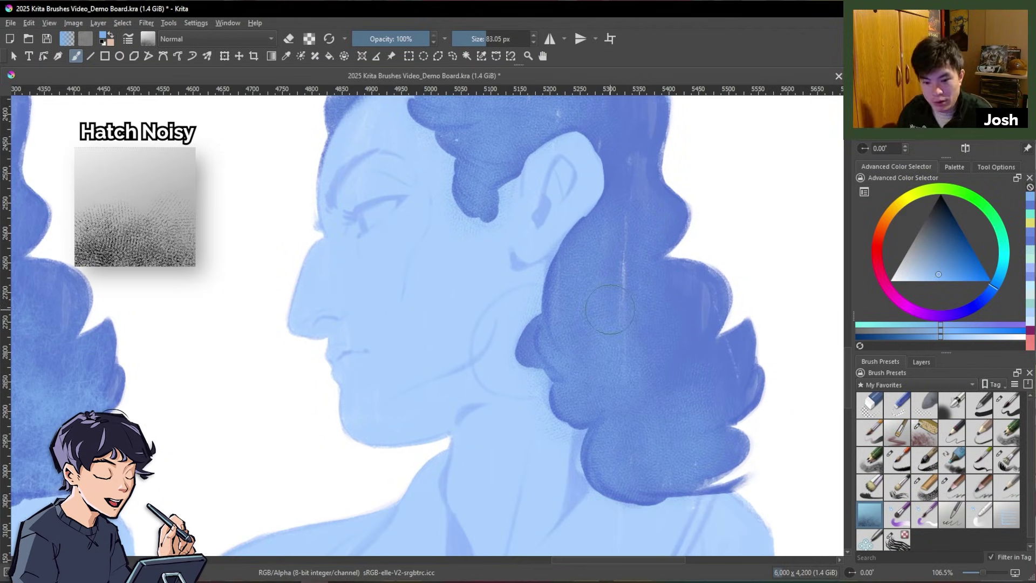
scroll(610, 309, down, 2)
drag(610, 309, 546, 420)
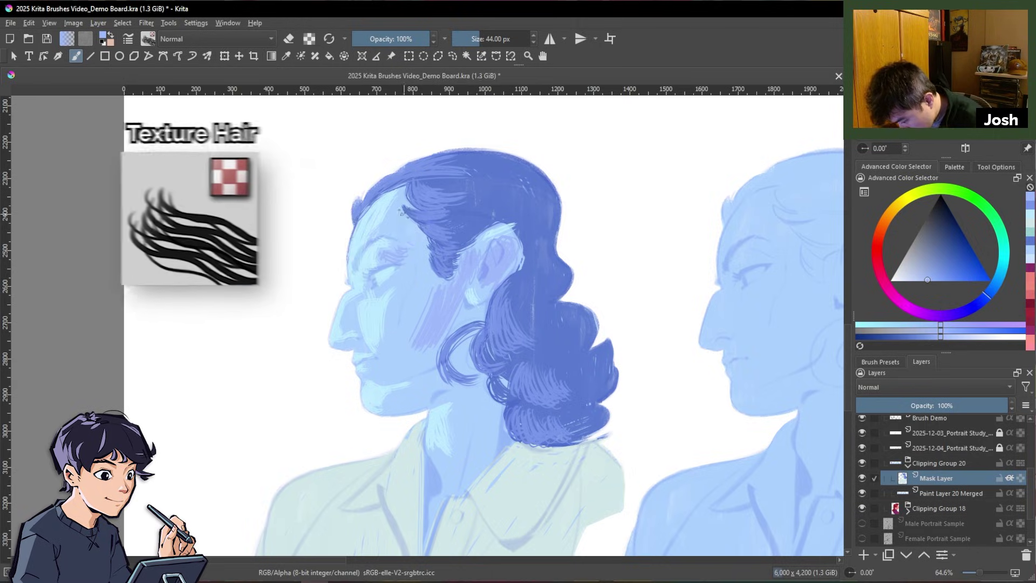
- Paint lavender-blue hatched shading on the face and neck of the leftmost blue portrait with the Texture Hair brush
drag(404, 211, 428, 273)
mouse_move(428, 319)
shift+mouse_down()
mouse_move(416, 318)
mouse_move(405, 345)
shift+mouse_up()
drag(448, 378, 394, 405)
shift+drag(475, 352, 467, 352)
scroll(467, 351, down, 3)
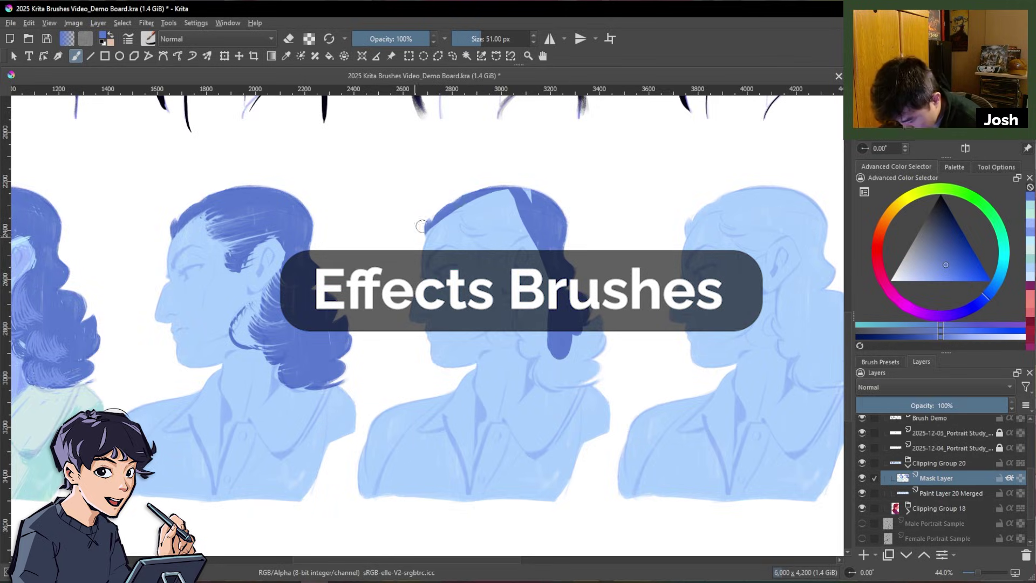
- Select the Basic Wet Soft brush from the Soft Blends tag and blend the tones in the hair at 44 px
scroll(641, 214, up, 2)
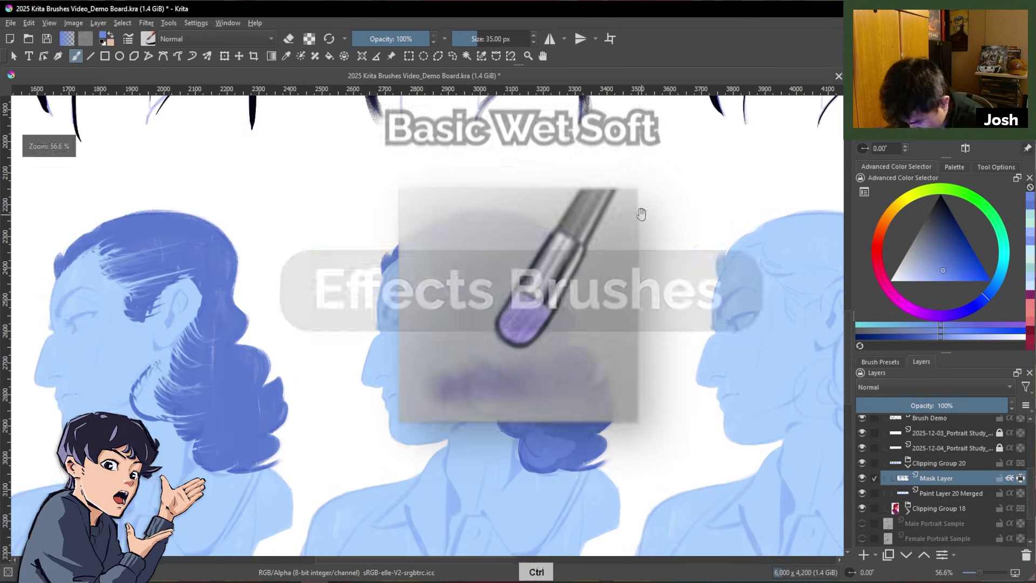
click(881, 362)
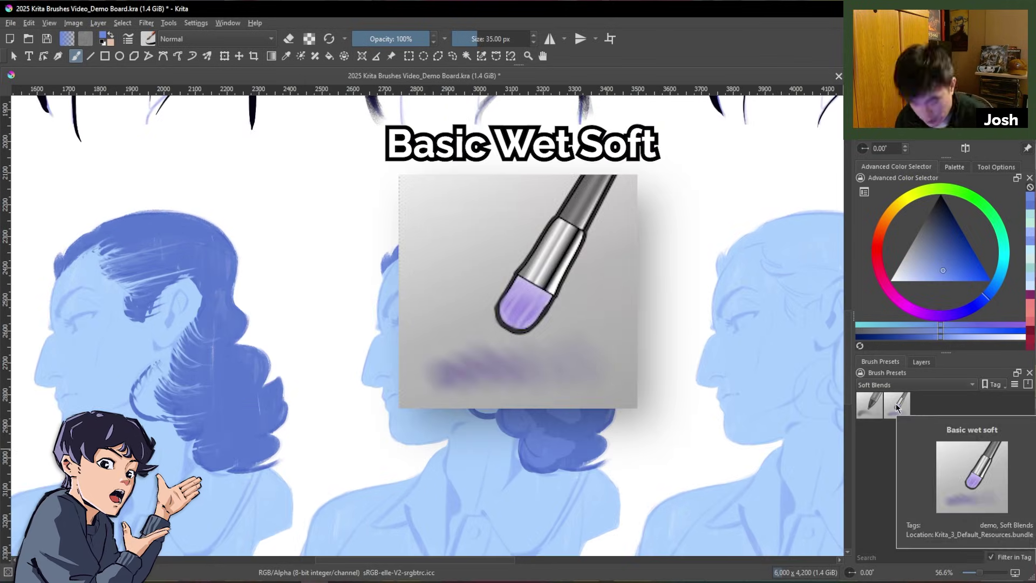
click(896, 405)
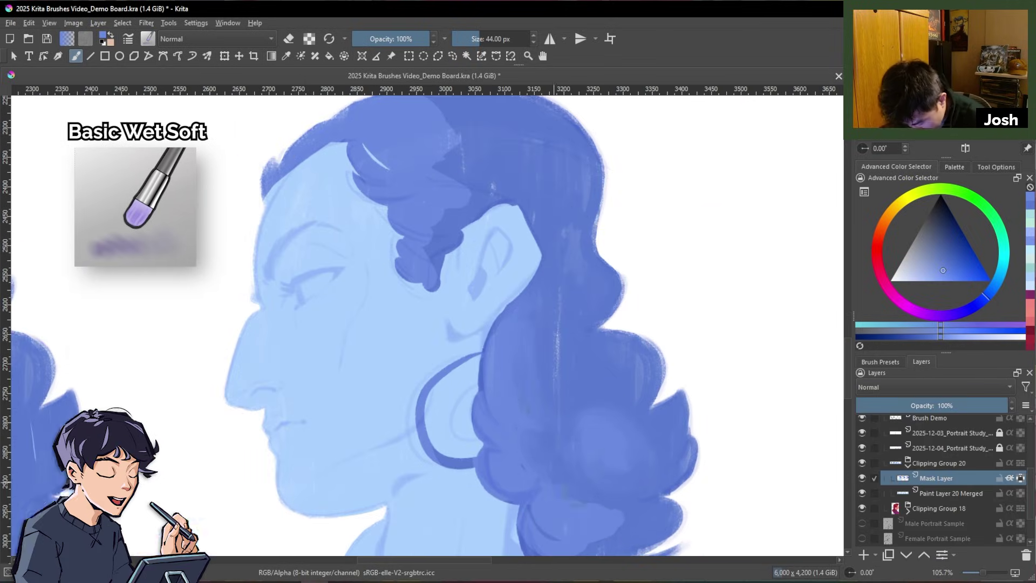
scroll(605, 333, down, 3)
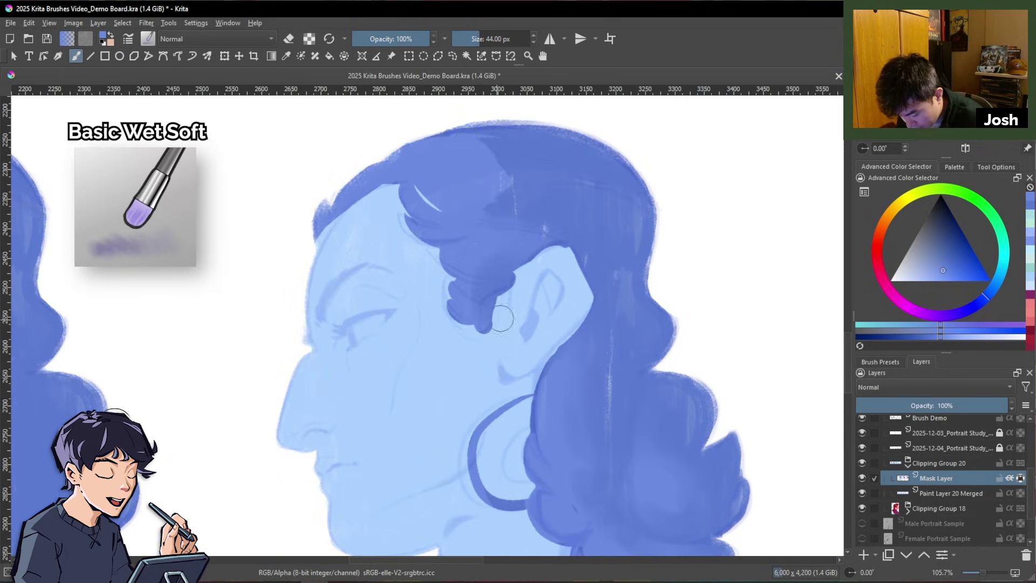
drag(496, 161, 595, 156)
drag(447, 141, 565, 341)
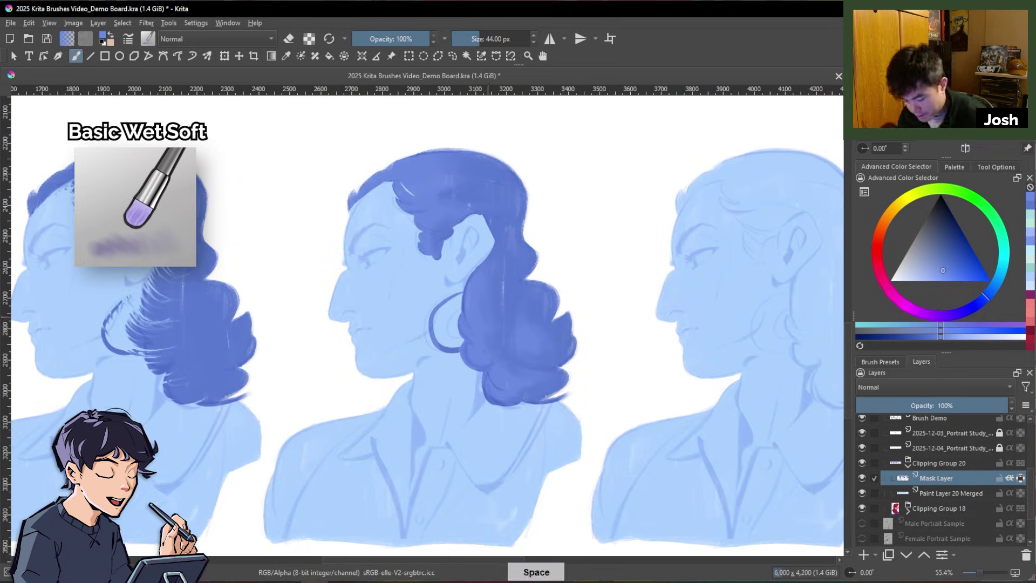
click(895, 205)
drag(504, 193, 507, 294)
key(Insert)
drag(504, 176, 513, 289)
click(1003, 244)
drag(504, 305, 531, 375)
key(ctrl+z)
key(ctrl+z)
key(ctrl+z)
key(ctrl+z)
key(ctrl+z)
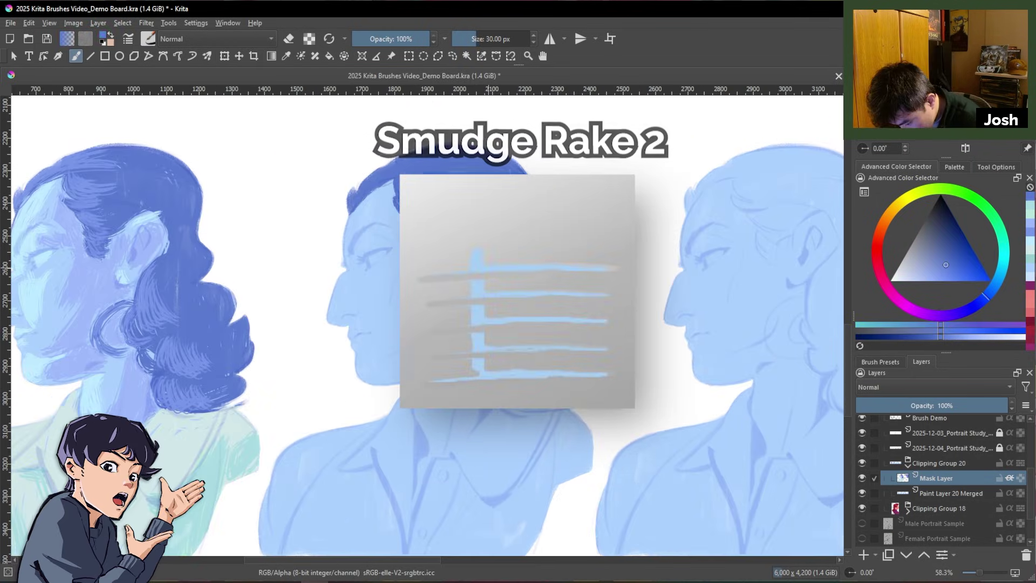
- Fill in the curls and hair of the next blue portrait in darker blue with the Ink-7 Brush Rough at 30 px
drag(470, 357, 545, 412)
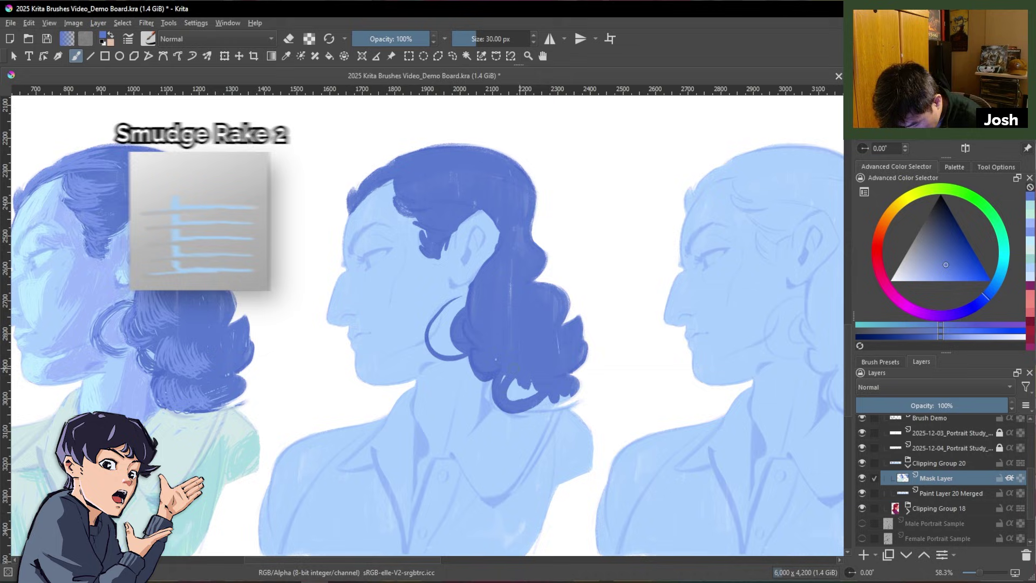
drag(510, 380, 578, 414)
drag(700, 268, 746, 204)
key(/)
drag(585, 276, 585, 232)
key(/)
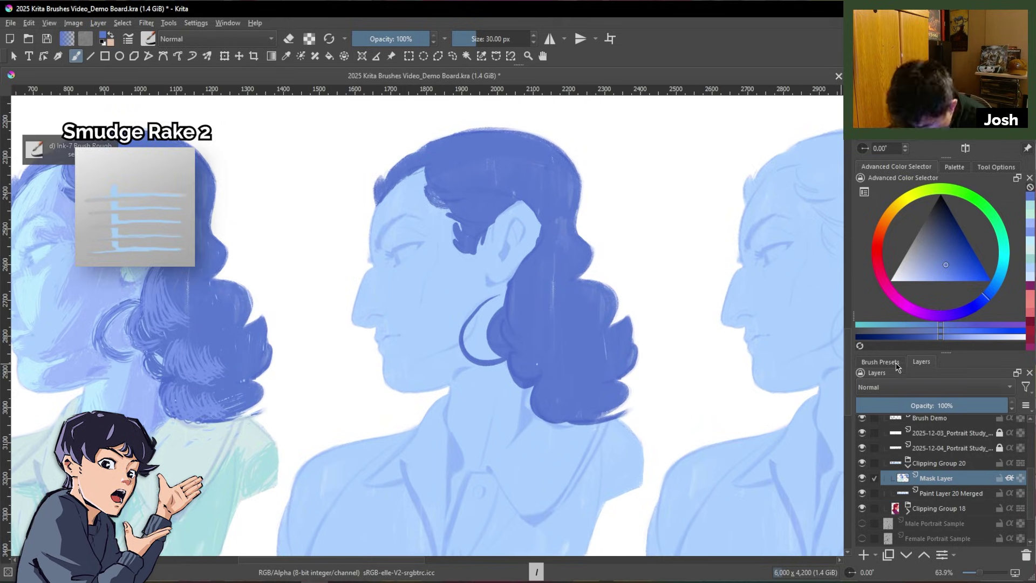
- Switch to the Smudge Rake 2 brush and smudge the edges of the dark blue hair into strands around the ear
click(881, 362)
click(1007, 509)
click(922, 362)
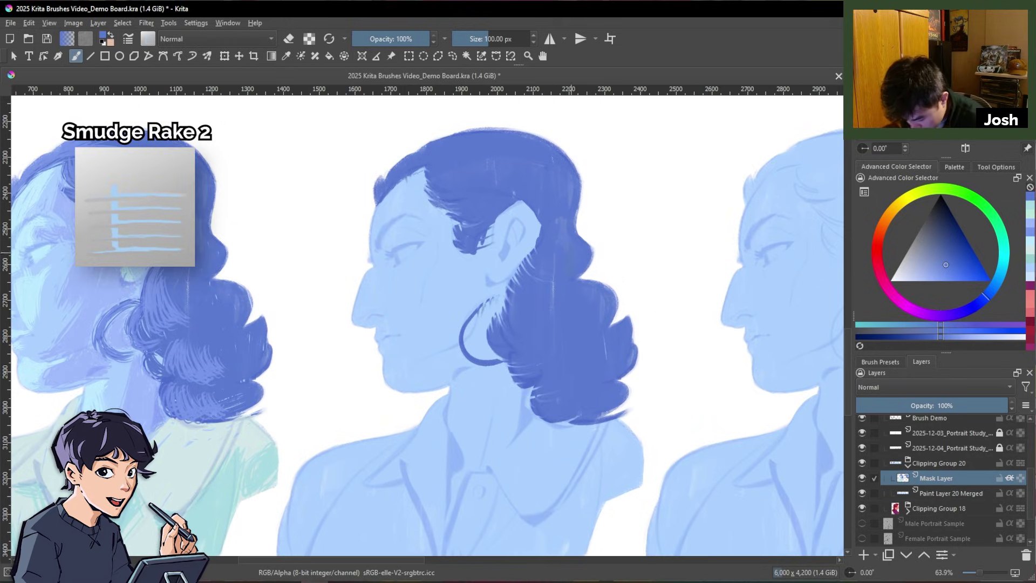
- Smudge the front hair edge, curls and hoop earring of the second blue portrait into strands with Smudge Rake 2 at 100 px
drag(431, 199, 468, 197)
mouse_move(670, 348)
mouse_down()
mouse_move(682, 409)
mouse_move(655, 322)
mouse_move(656, 286)
mouse_up()
drag(562, 353, 609, 357)
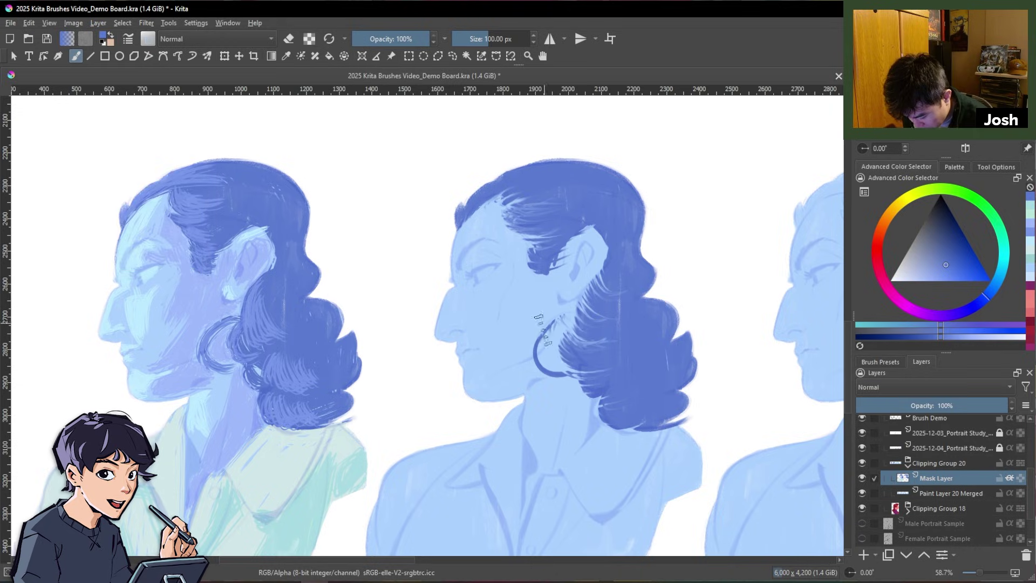
- Add a new paint layer above the Mask Layer in Clipping Group 20
click(865, 556)
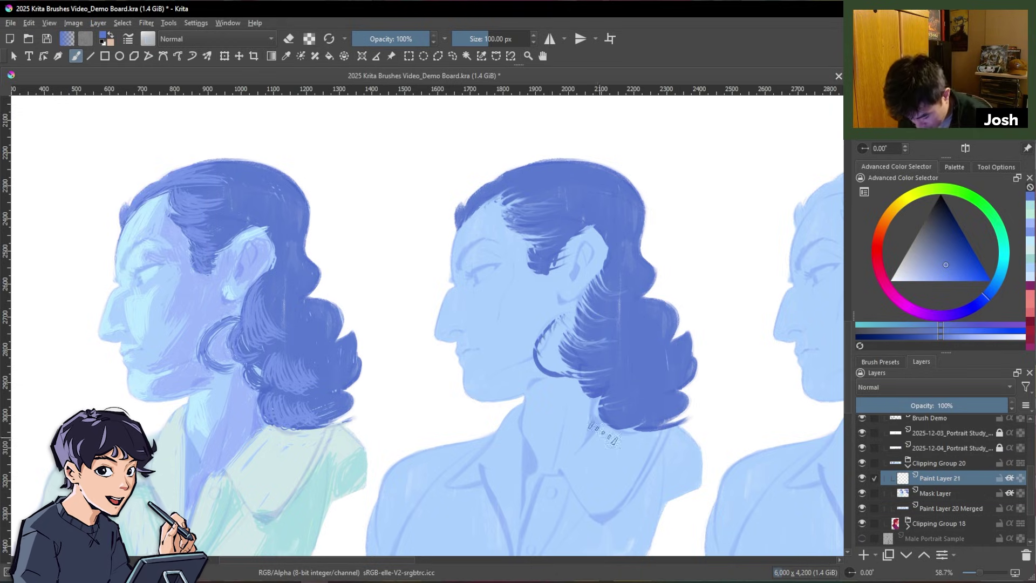
key(ctrl+z)
drag(505, 231, 670, 234)
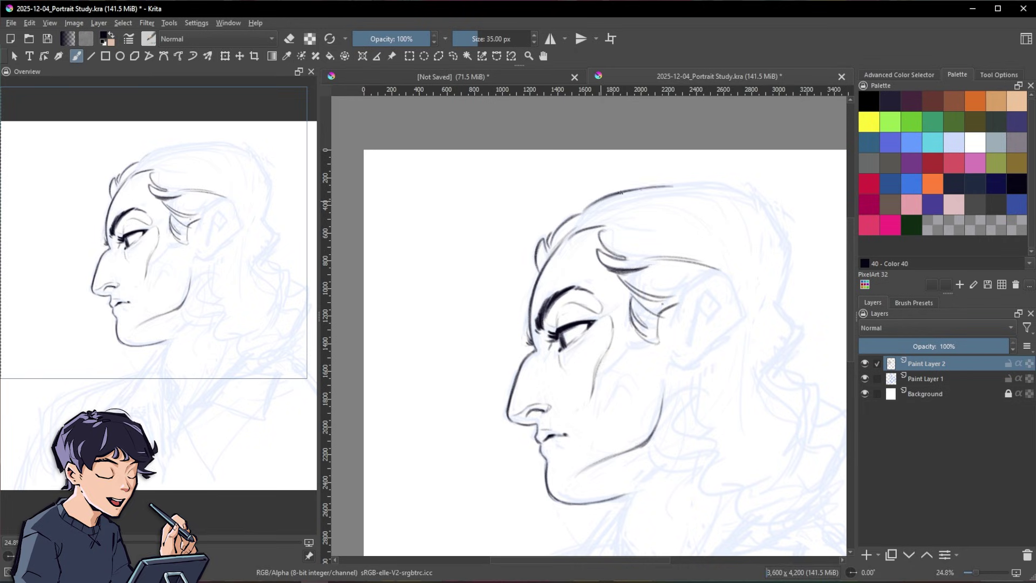
- Ink the crown of the head and the ear on Paint Layer 2 of the portrait study, enlarging the brush to 38 px
drag(622, 192, 743, 189)
mouse_move(788, 280)
mouse_down()
mouse_move(615, 184)
mouse_move(685, 333)
mouse_move(630, 221)
mouse_move(523, 268)
mouse_move(490, 354)
mouse_up()
key(])
drag(516, 278, 493, 368)
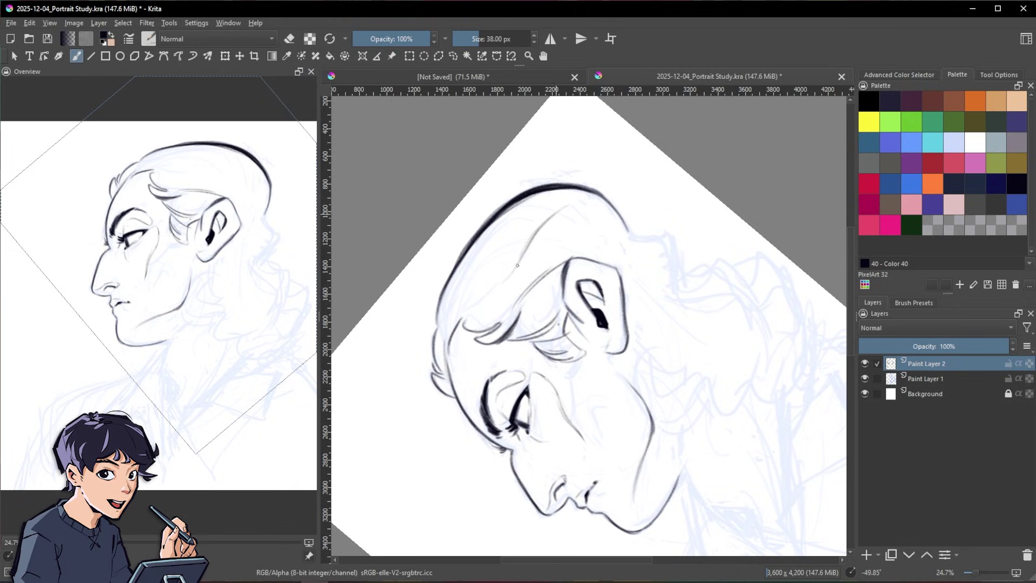
- Trim the hair strand above the ear and ink the back of the hair down to the first curl with Charcoal Pencil Thin
key(e)
key(slash)
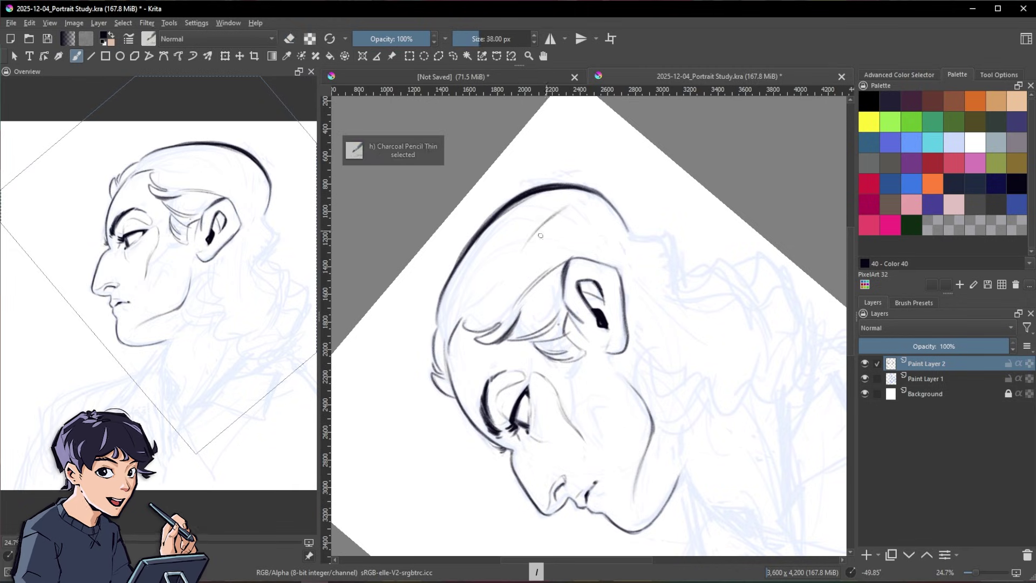
key(space)
mouse_move(742, 175)
mouse_down()
mouse_move(768, 208)
mouse_move(684, 246)
mouse_up()
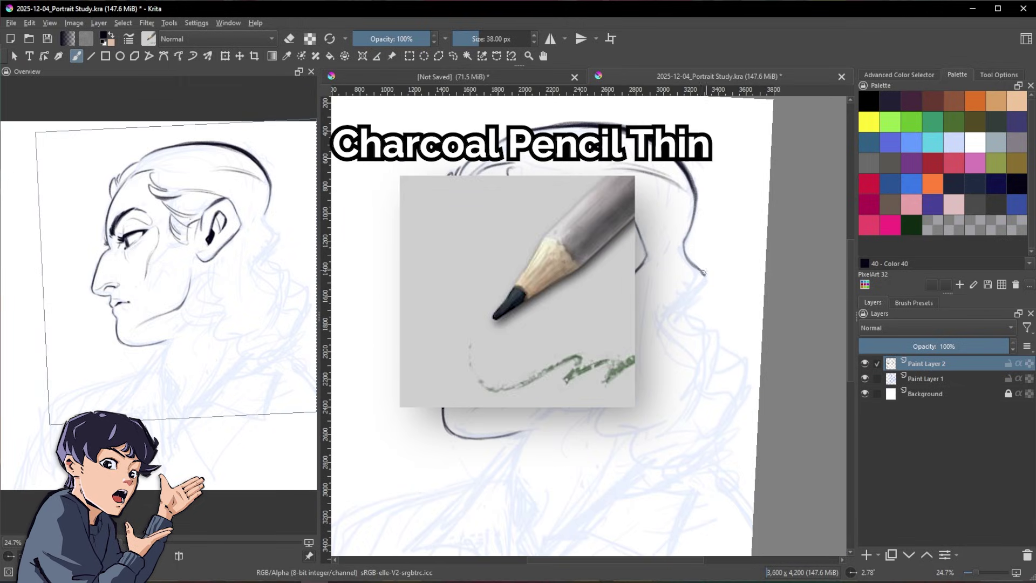
key(e)
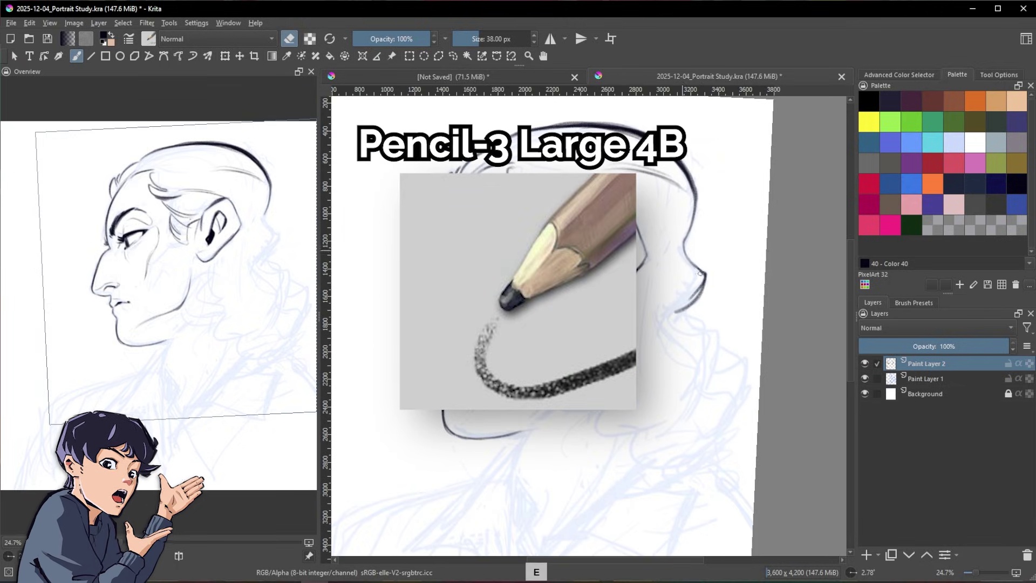
key(e)
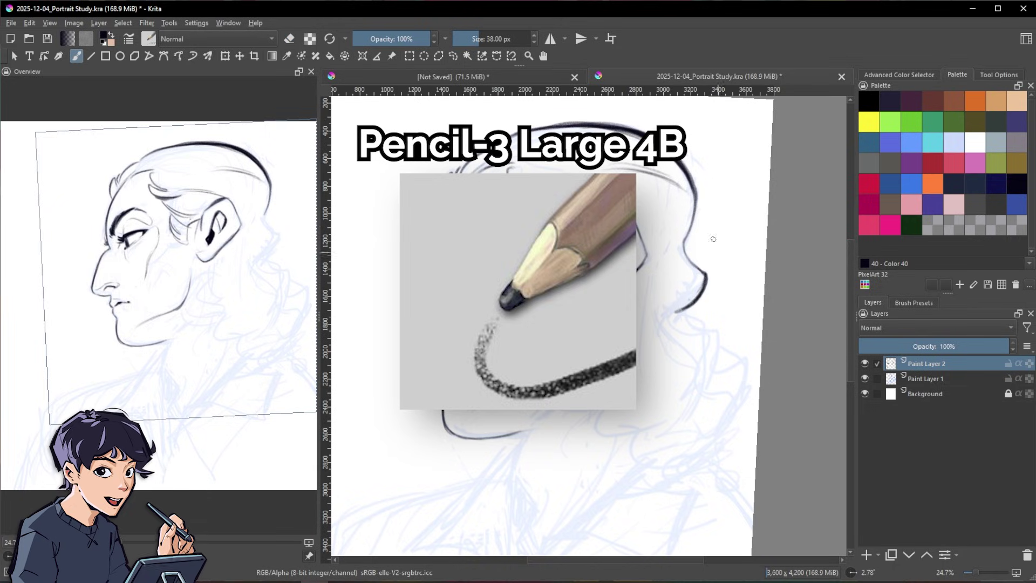
- Clean up the first curl and ink the next curls down the back of the hair at 38 px
key(e)
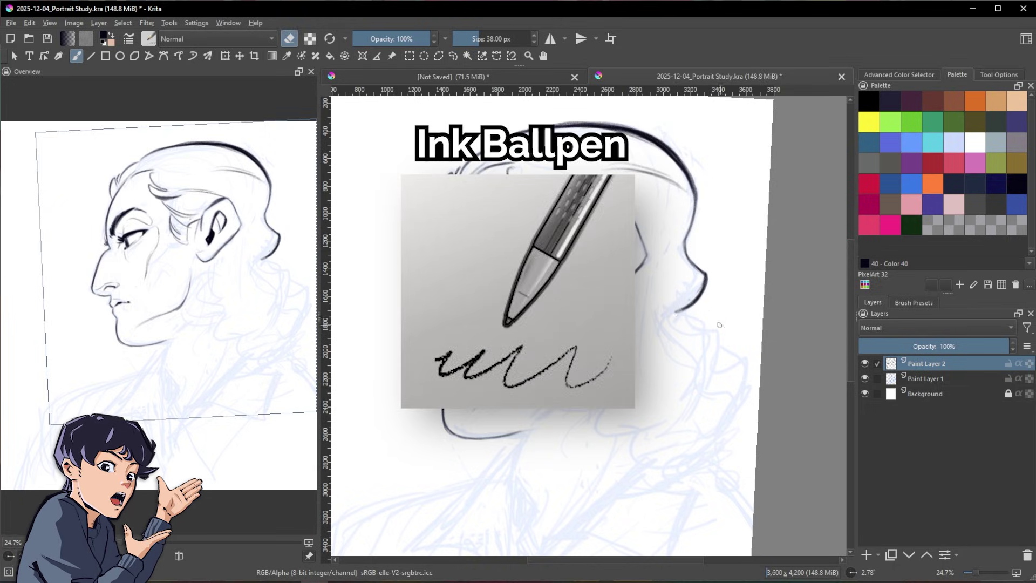
key(e)
drag(707, 314, 674, 313)
key(space)
drag(773, 310, 772, 302)
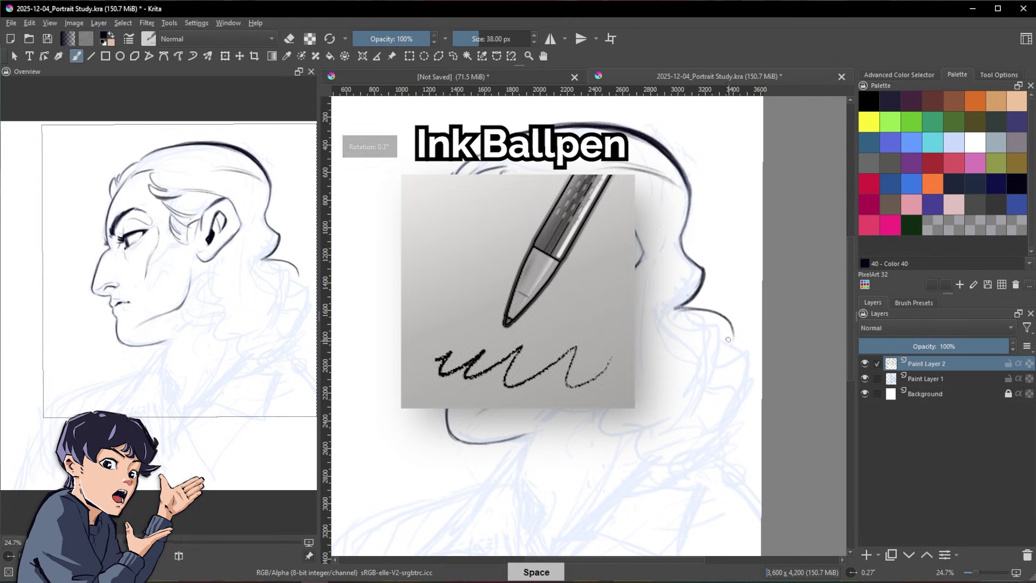
drag(733, 333, 723, 362)
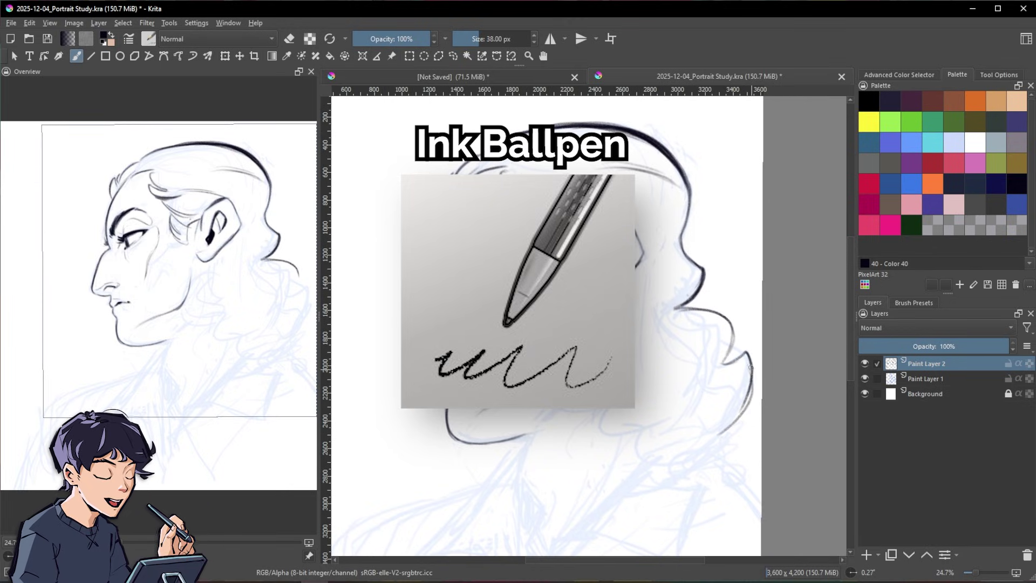
- Refine the curl at the back with the eraser and thicken the curl outlines with the brush at 47 px
key(e)
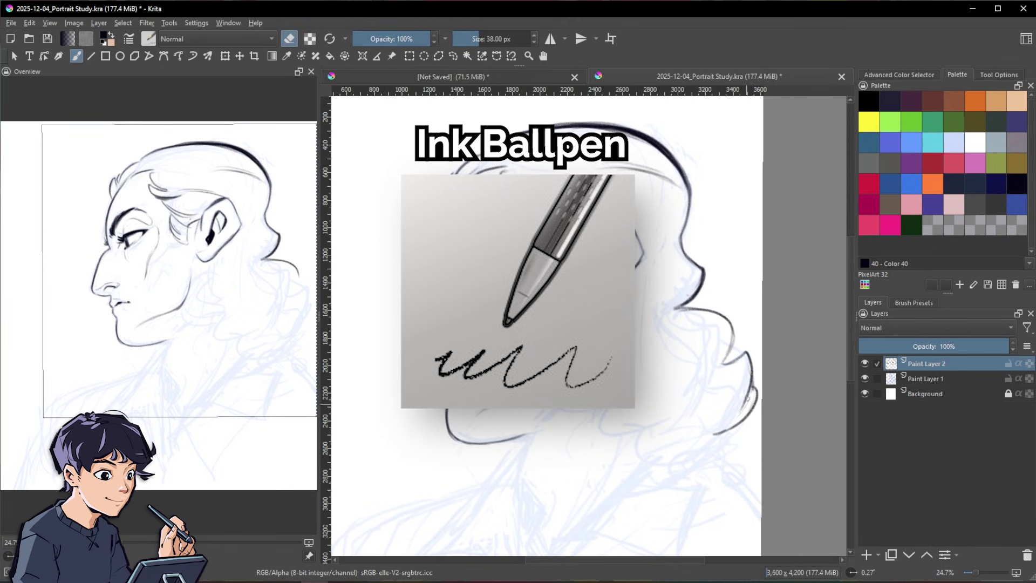
key(space)
mouse_move(774, 437)
mouse_down()
mouse_move(671, 210)
mouse_move(656, 202)
mouse_up()
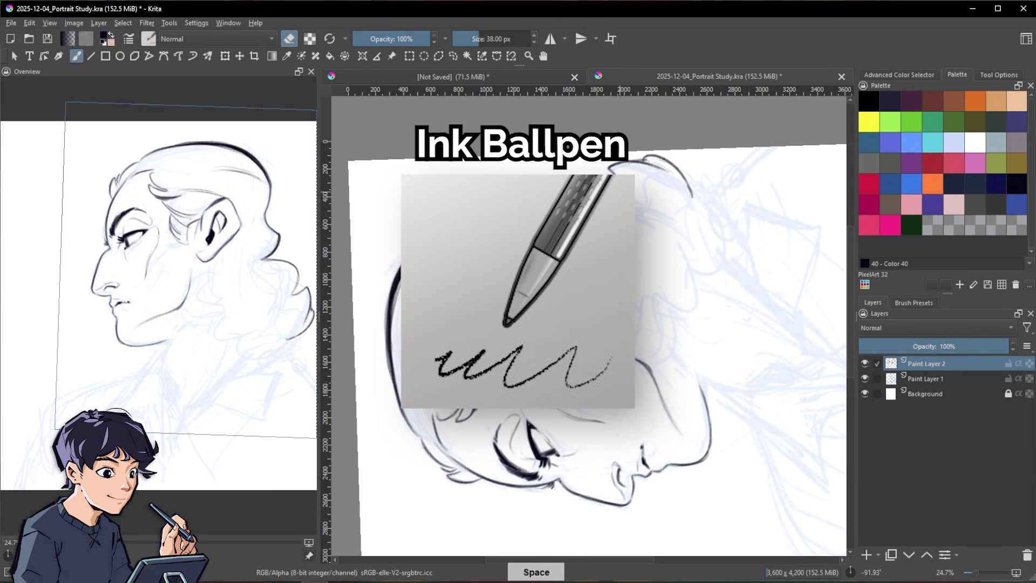
key(e)
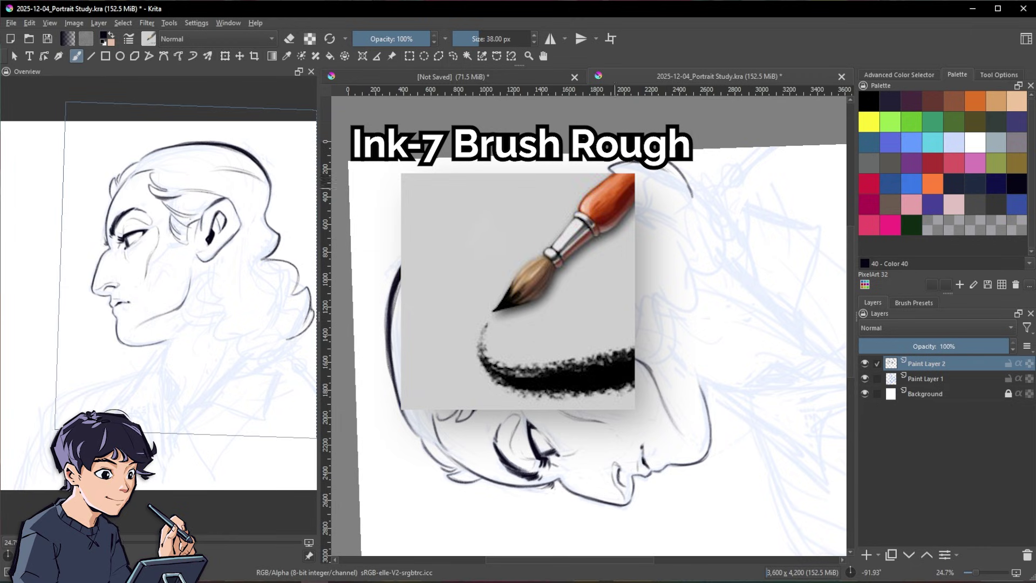
mouse_move(594, 475)
mouse_down()
mouse_move(659, 448)
mouse_move(782, 349)
mouse_move(780, 332)
mouse_up()
shift+drag(719, 386, 724, 386)
mouse_move(748, 374)
mouse_down()
mouse_move(717, 393)
mouse_move(735, 383)
mouse_up()
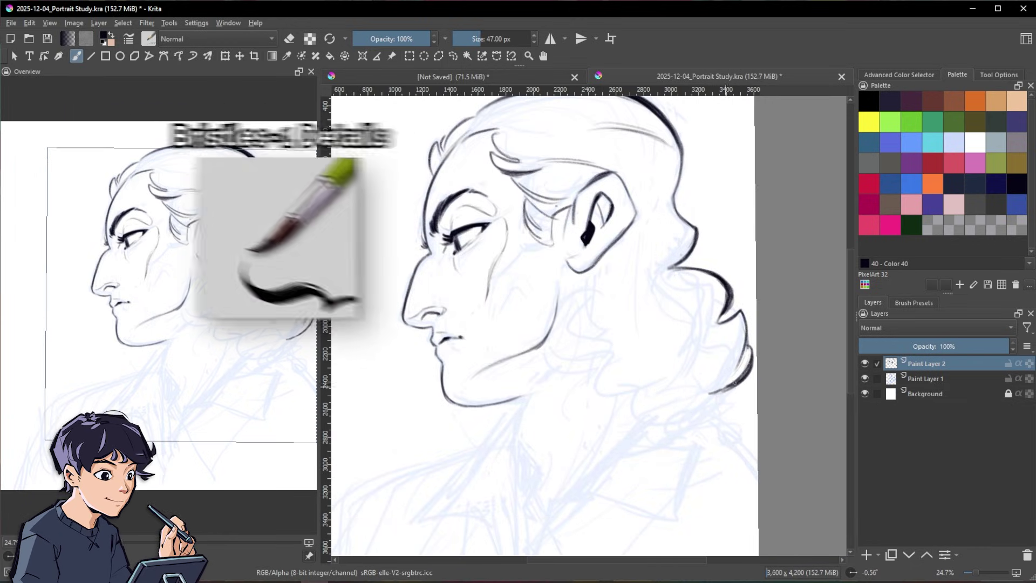
- Thin the upper curl outline with the eraser and ink the lowest back curl at 47 px
key(e)
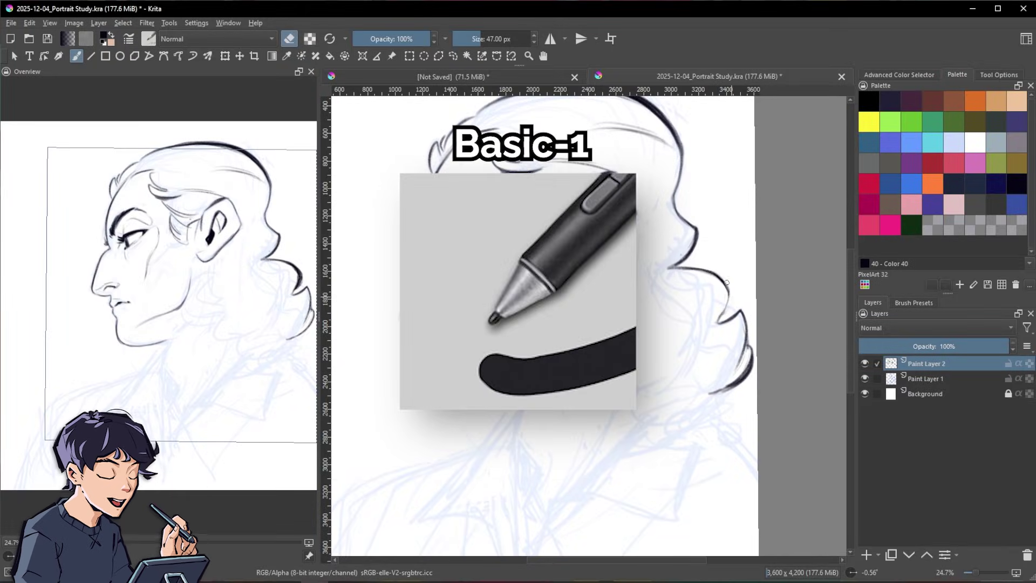
key(e)
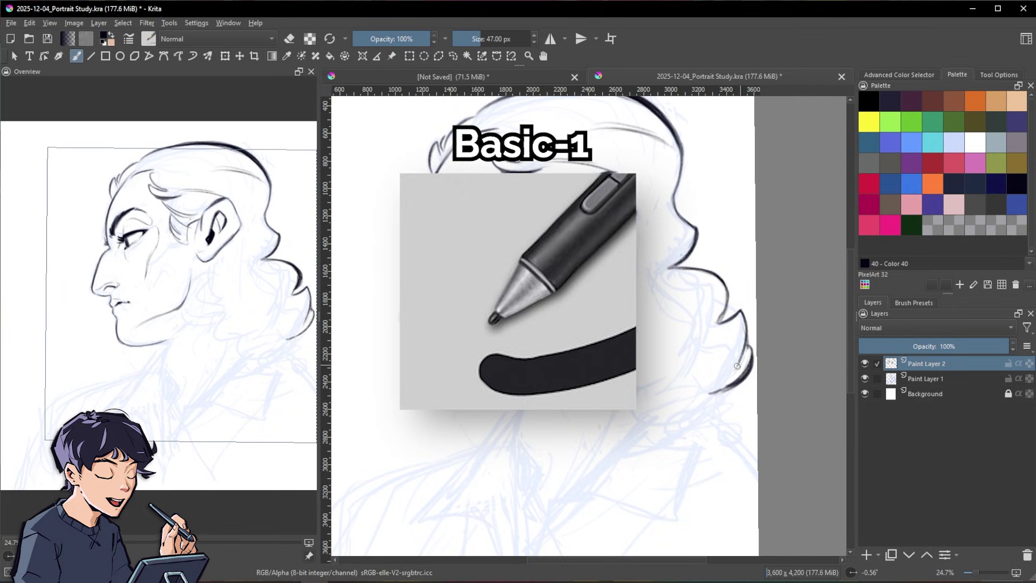
drag(725, 393, 701, 428)
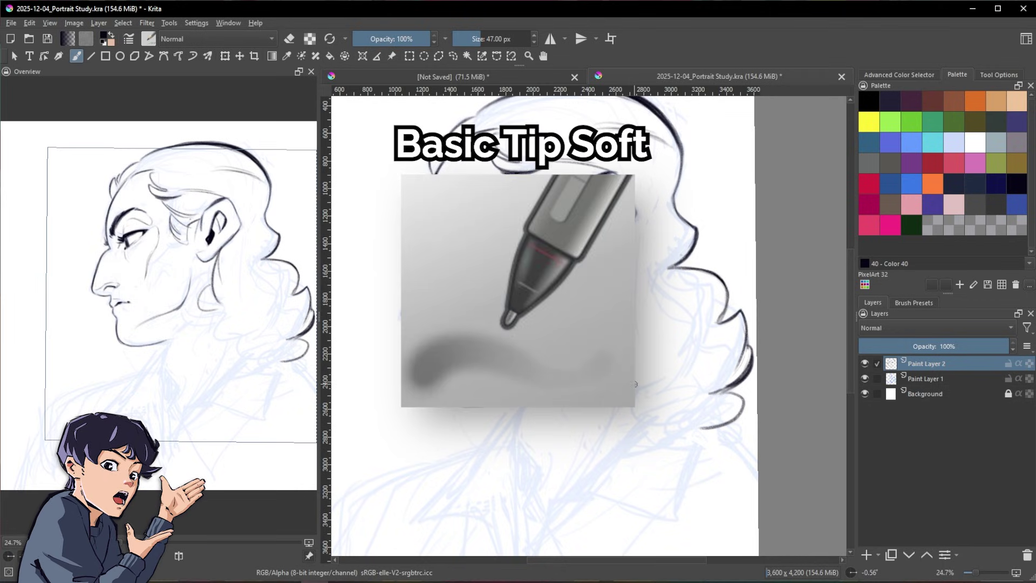
- Ink the bottom edge of the curly hair, alternating between the eraser preset and Charcoal Pencil Thin to clean up the line
key(slash)
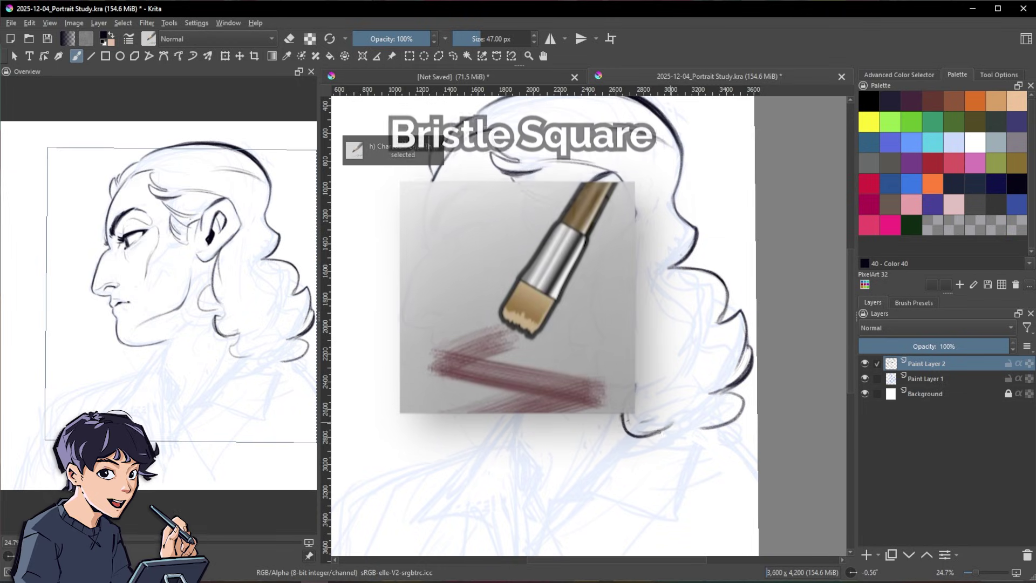
key(slash)
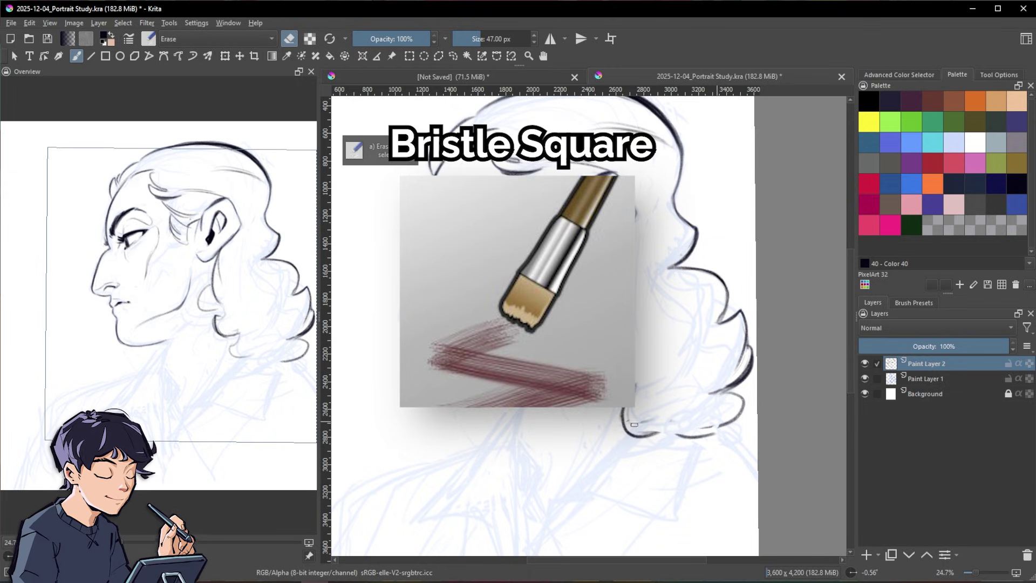
key(slash)
key(slash)
drag(636, 438, 714, 436)
key(slash)
key(ctrl+z)
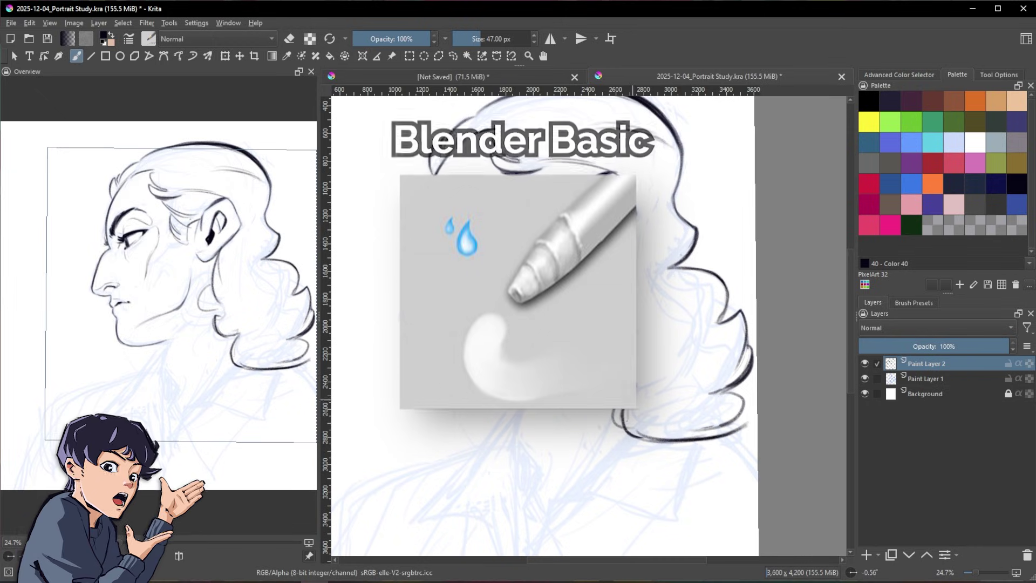
key(slash)
key(slash)
- Refine the lower curls and ink the neck, collar and jacket lines, enlarging the brush to 51 px
drag(750, 179, 643, 321)
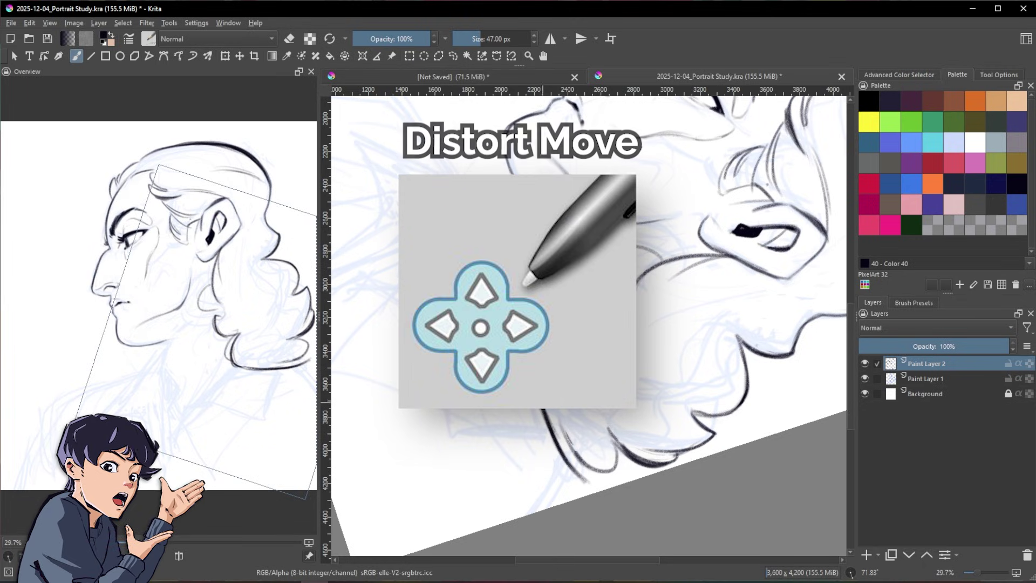
key(e)
key(e)
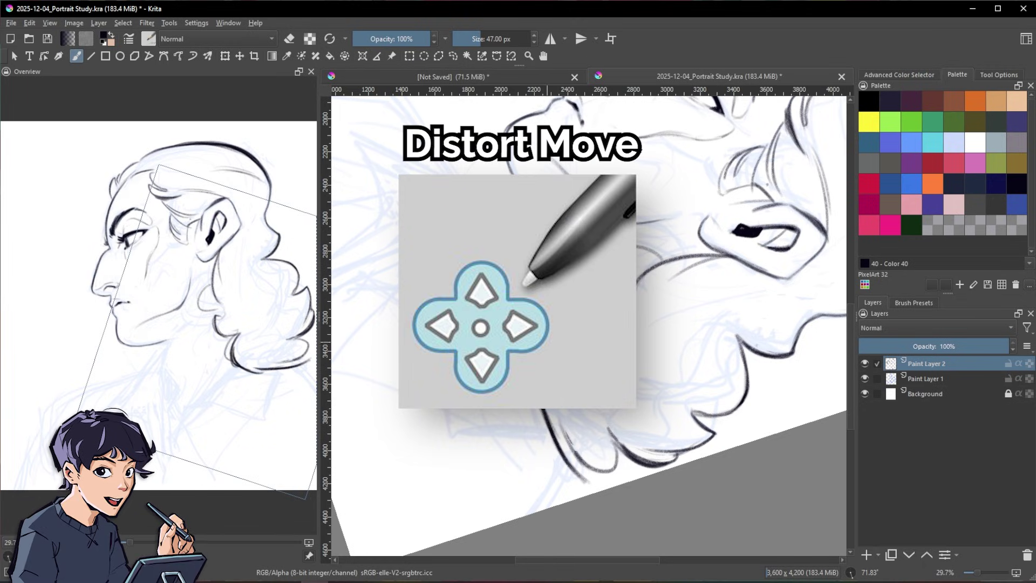
key(e)
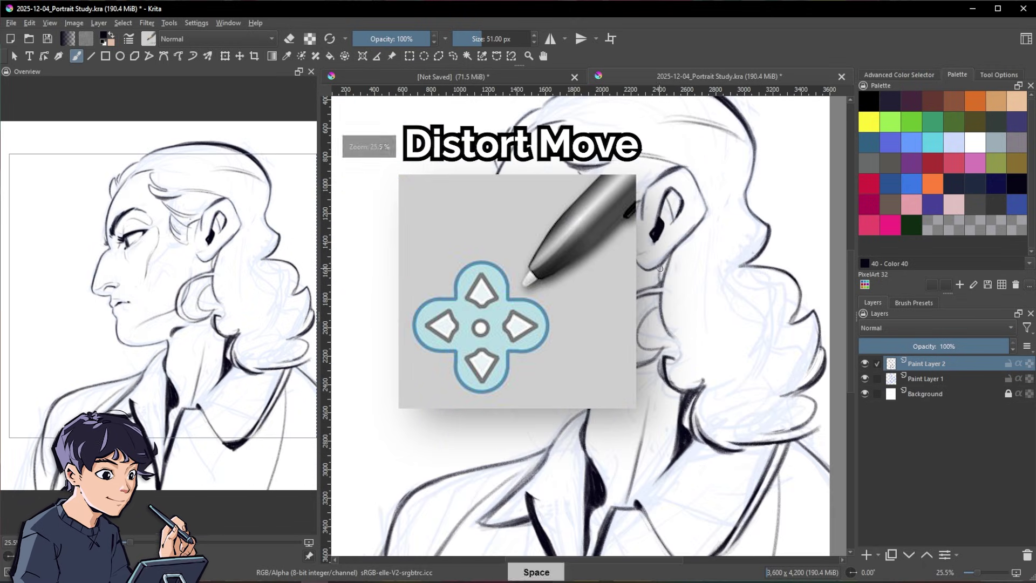
- Rework the hoop earring and ink a round shirt button below the collar with the brush at 55 px
key(/)
key(/)
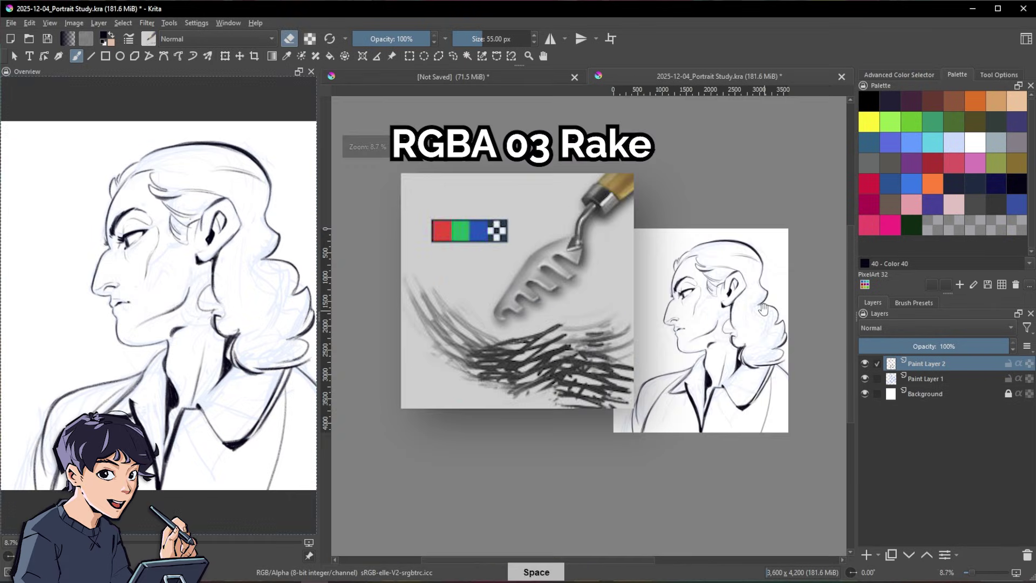
key(e)
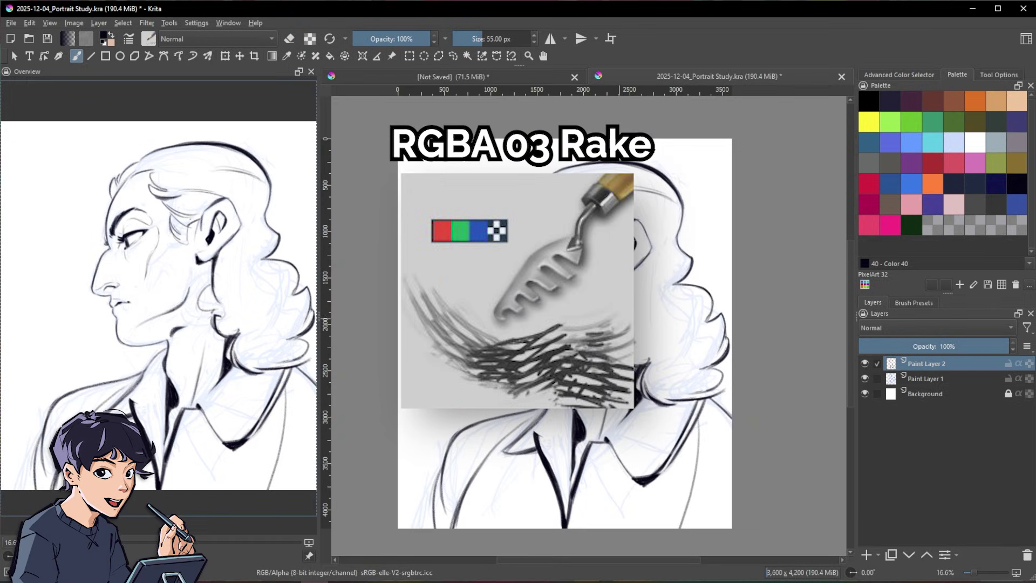
key(e)
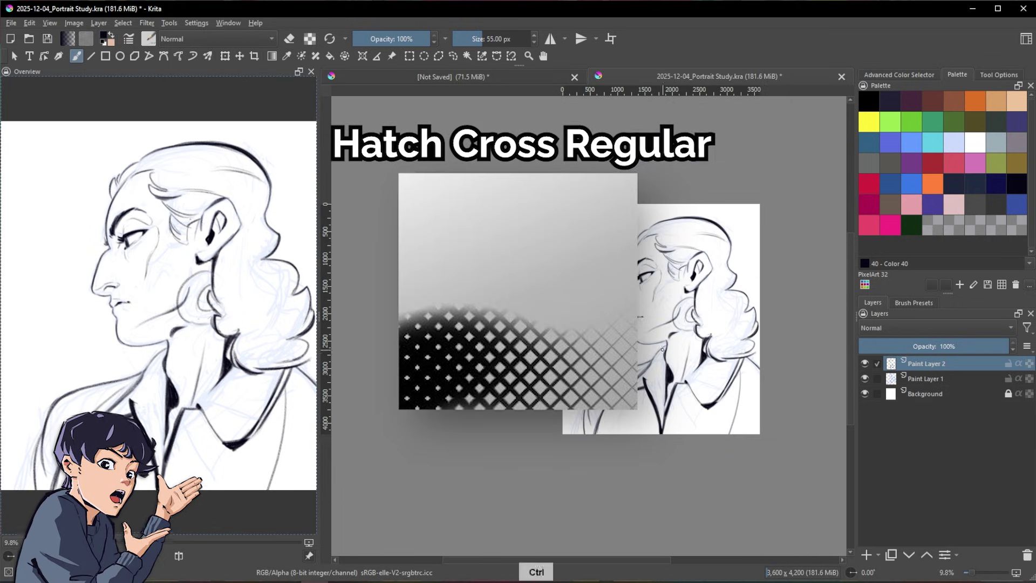
scroll(689, 373, up, 1)
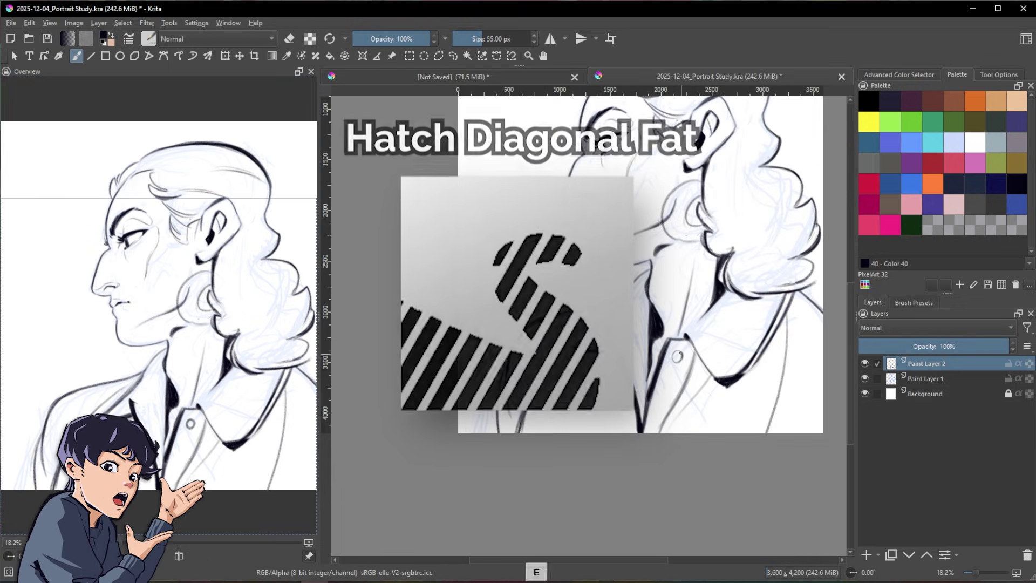
- Ink the hair strands sweeping from the forehead over the temple at 35 px, cleaning up their ends with the eraser
key(e)
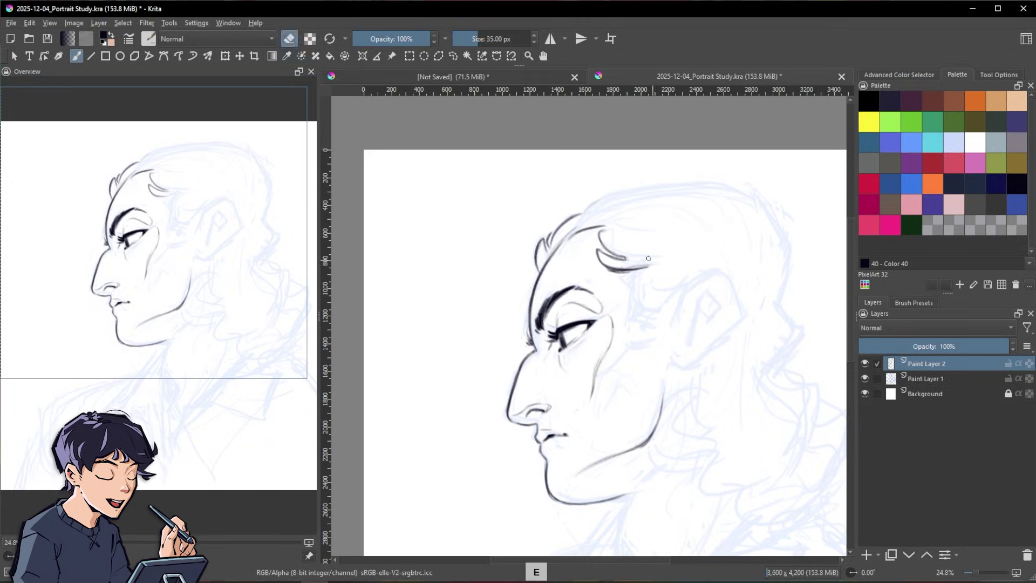
drag(607, 270, 721, 268)
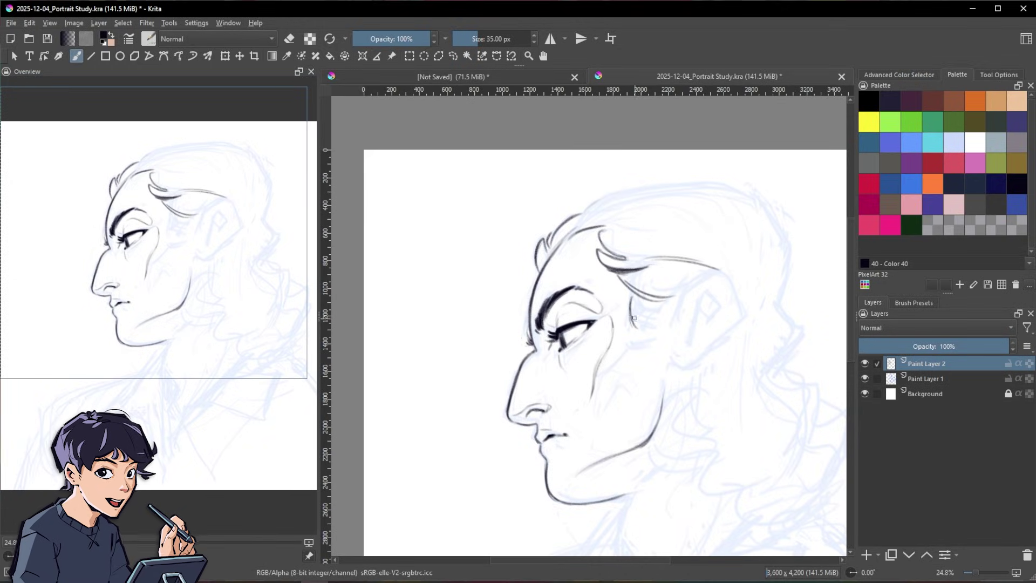
key(e)
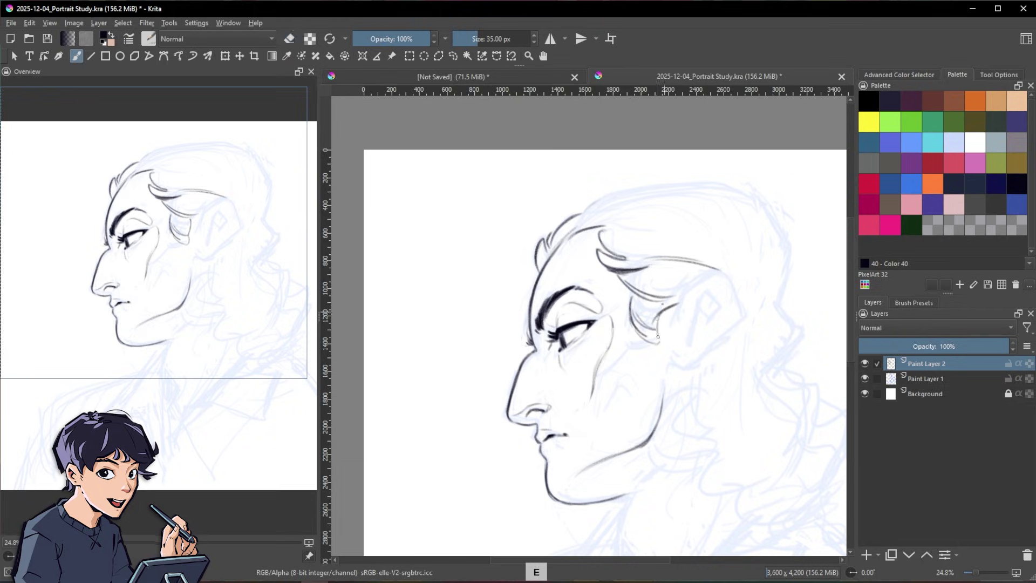
key(e)
mouse_move(658, 332)
mouse_down()
mouse_move(652, 317)
mouse_move(646, 327)
mouse_up()
key(e)
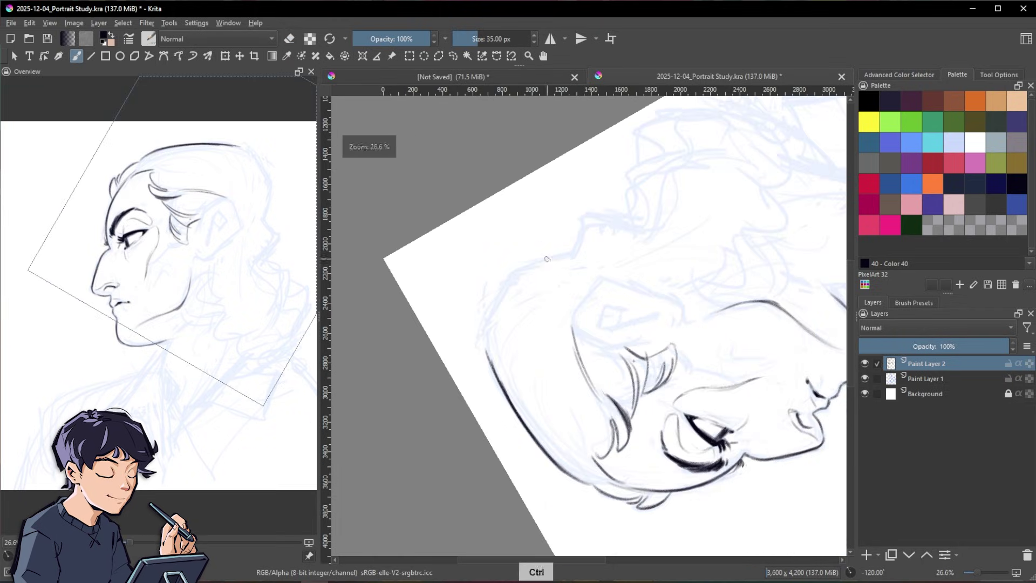
- Ink the outline of the back of the head along the blue sketch at 35 px with the canvas rotated
drag(559, 257, 493, 321)
drag(510, 286, 522, 423)
mouse_move(525, 268)
mouse_down()
mouse_move(492, 362)
mouse_move(524, 428)
mouse_up()
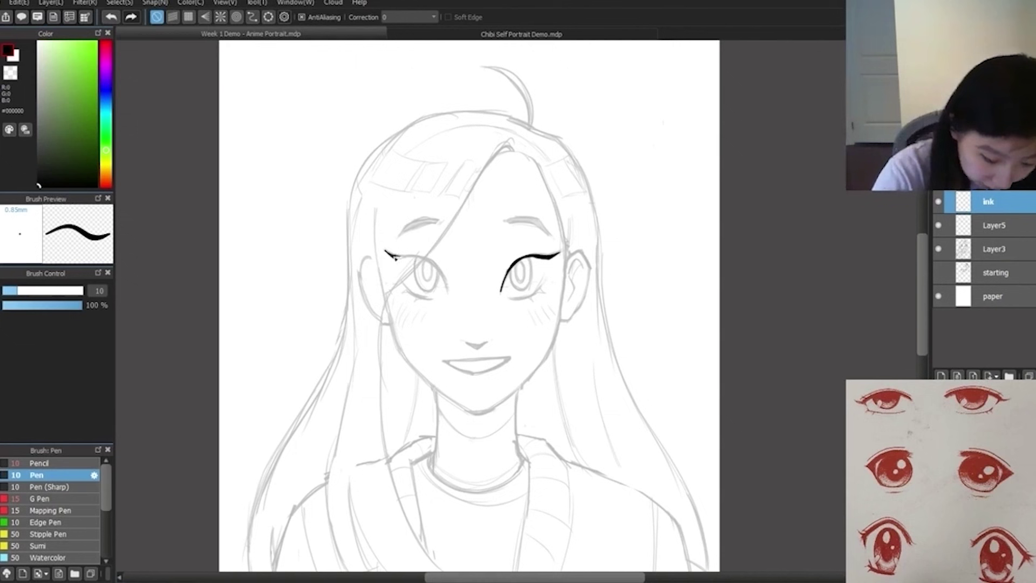